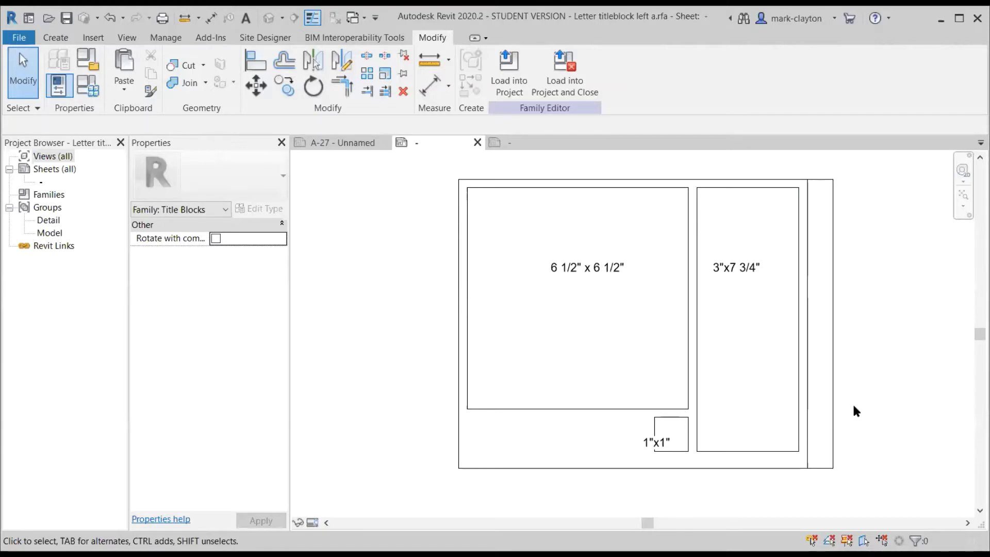
# Create a new title block family from the A - 11 x 8.5 template.
pyautogui.click(834, 454)
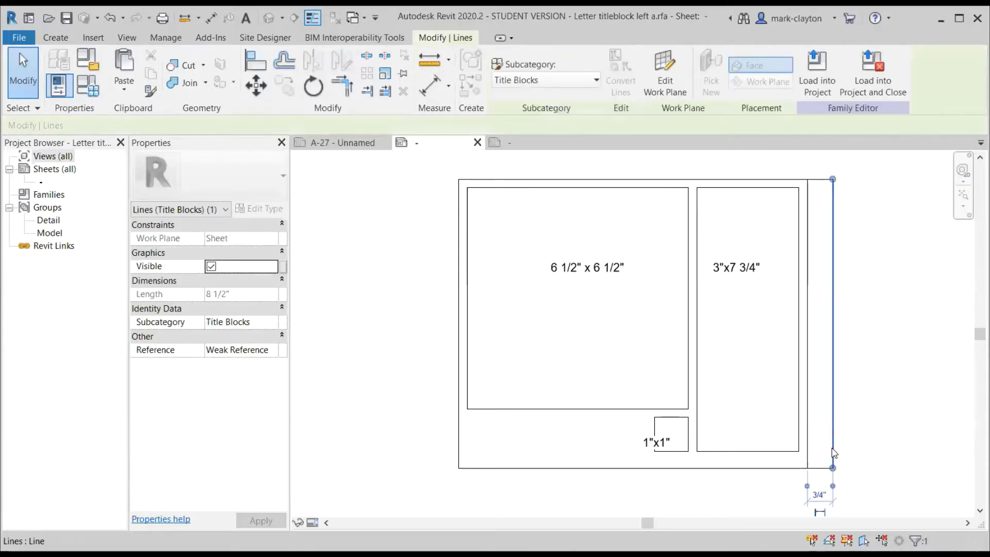
pyautogui.click(873, 396)
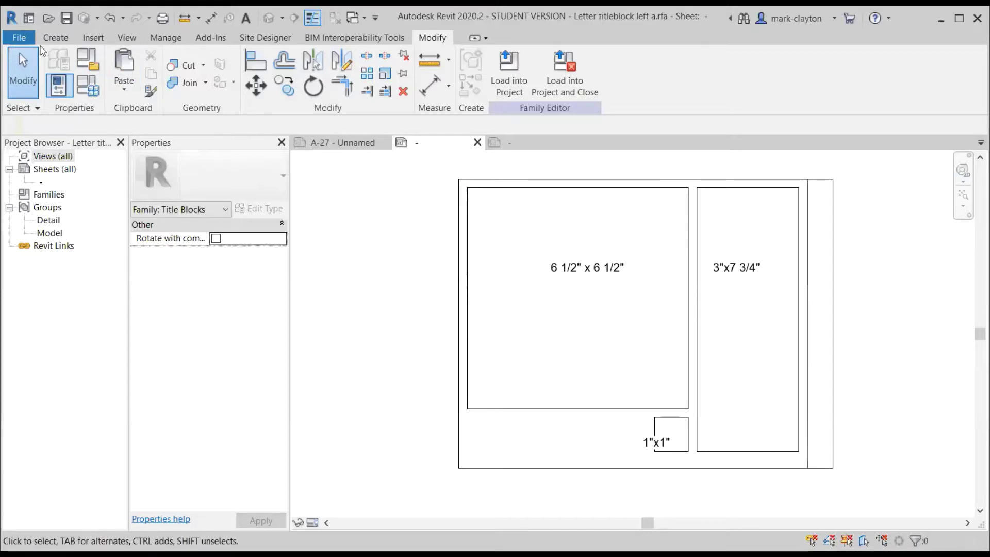
pyautogui.click(16, 39)
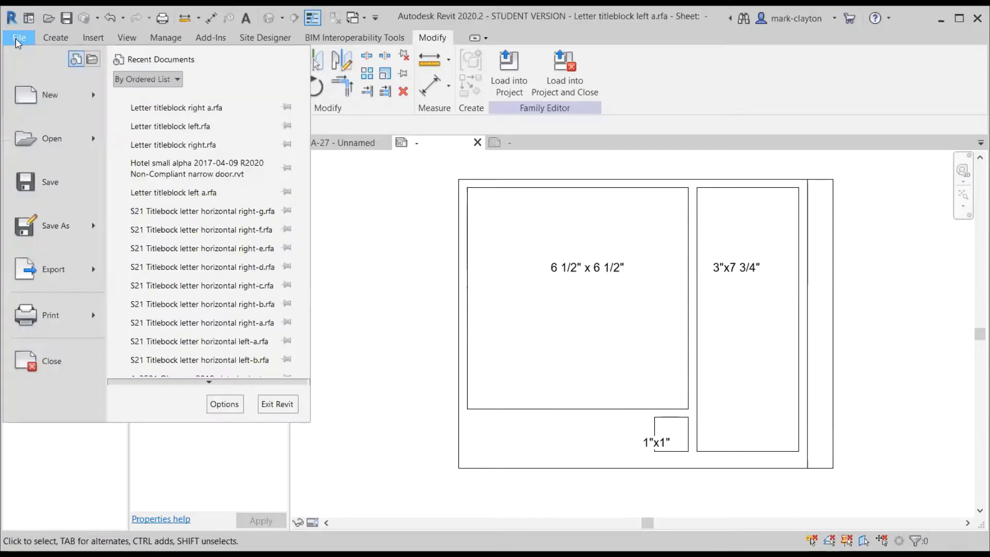
pyautogui.moveTo(36, 105)
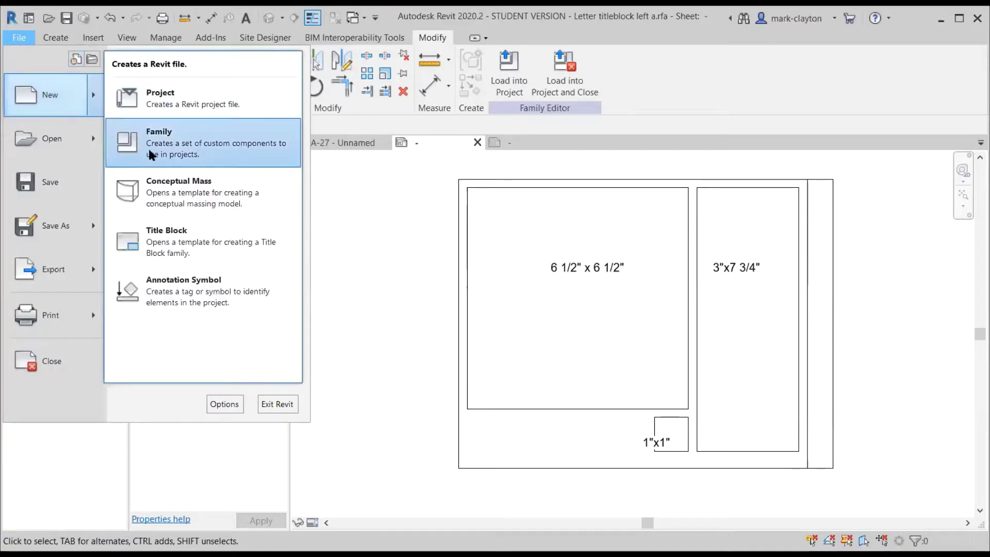
pyautogui.click(185, 238)
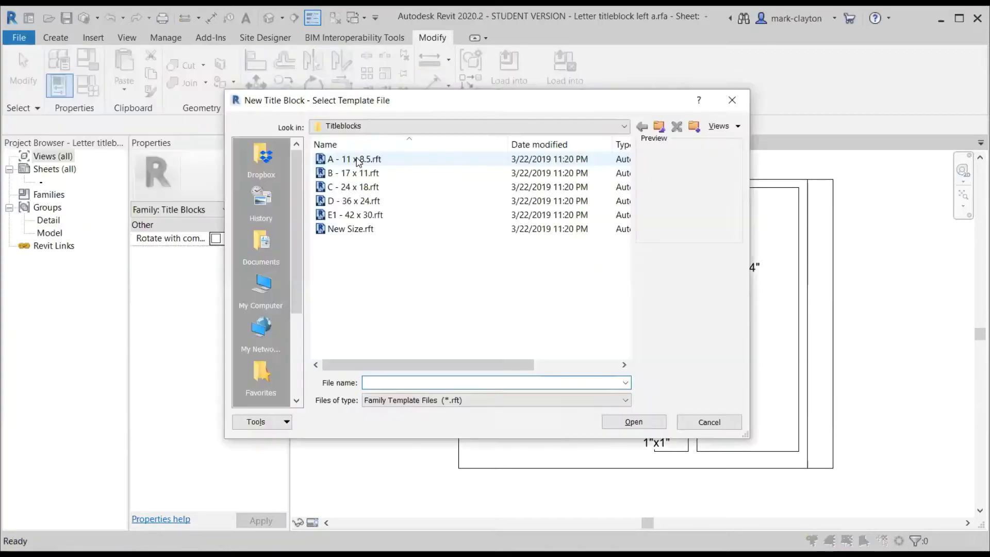
pyautogui.click(359, 159)
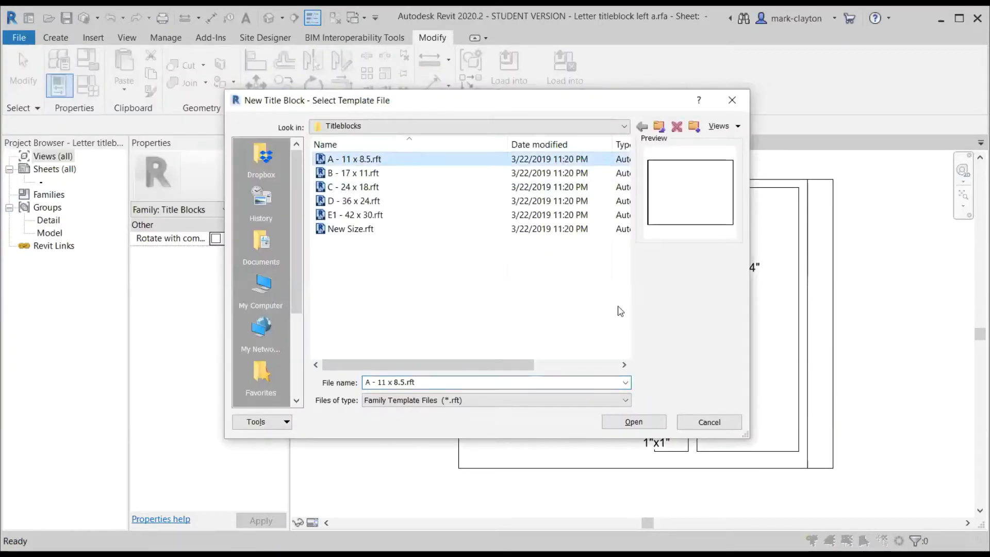
pyautogui.click(634, 422)
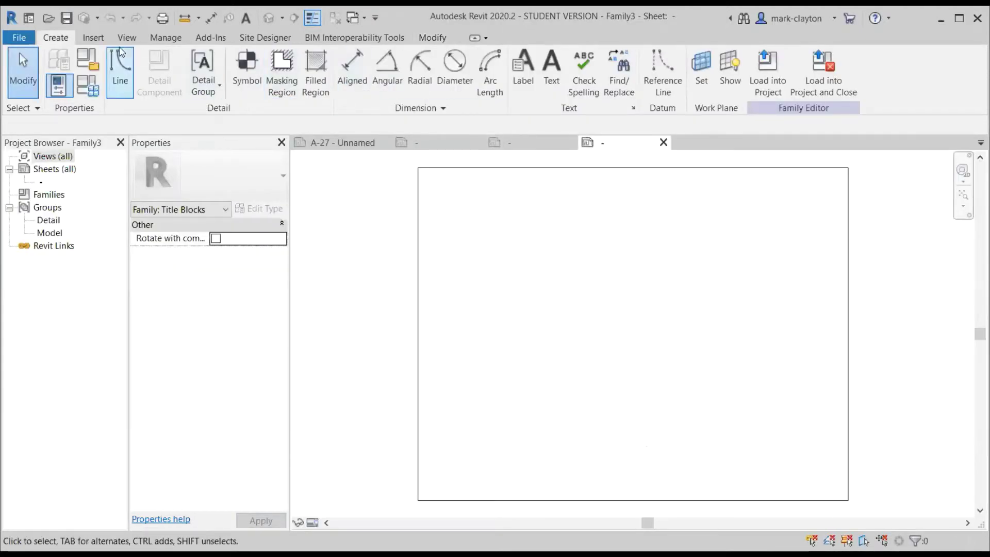
# Draw a vertical line across the sheet, 3/4" in from the right edge.
pyautogui.click(121, 70)
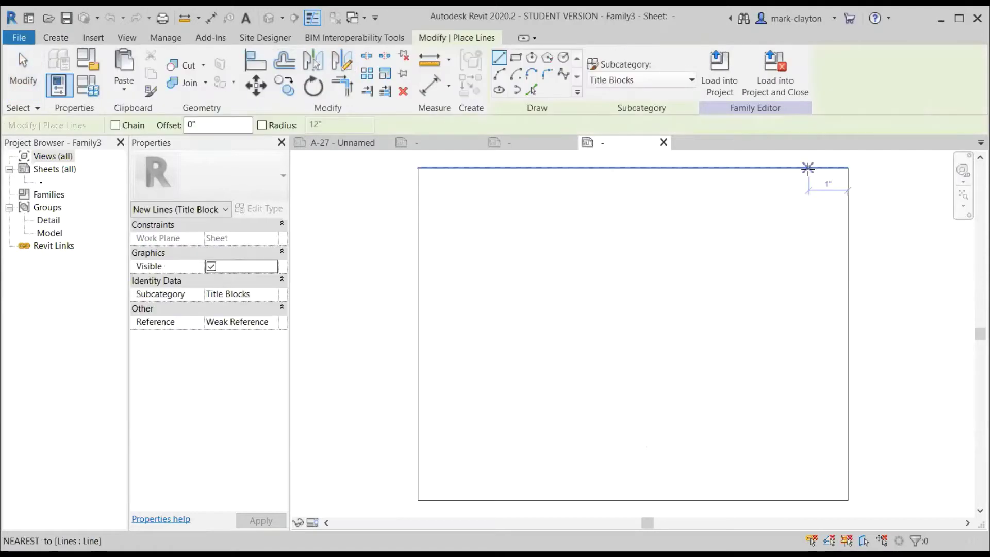
pyautogui.click(809, 168)
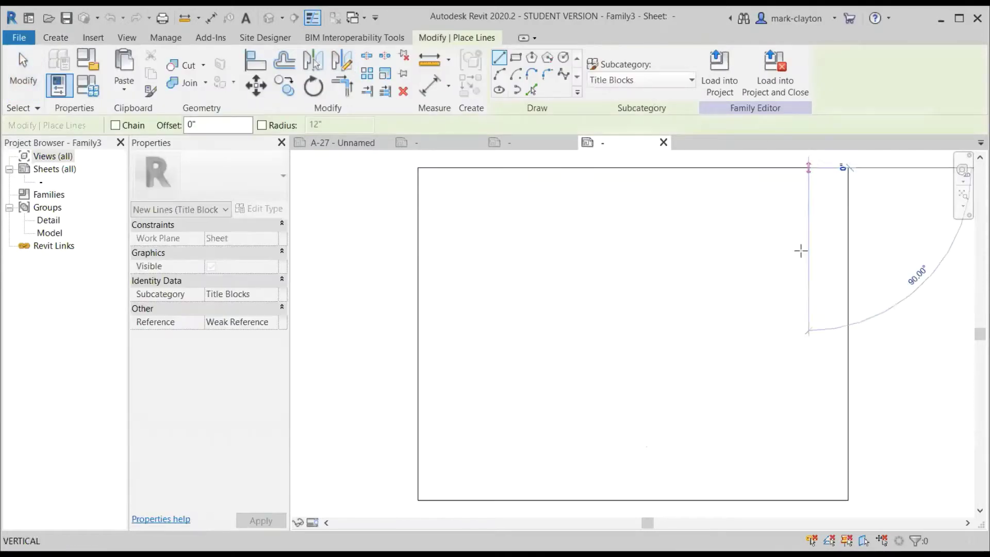
pyautogui.click(808, 500)
pyautogui.press('Escape')
pyautogui.press('Escape')
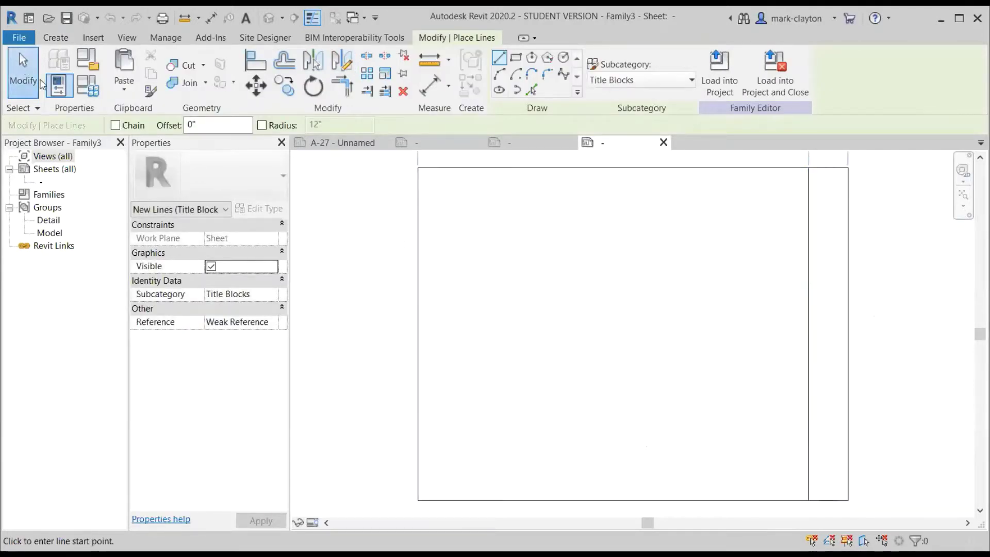
pyautogui.scroll(-2, 743, 303)
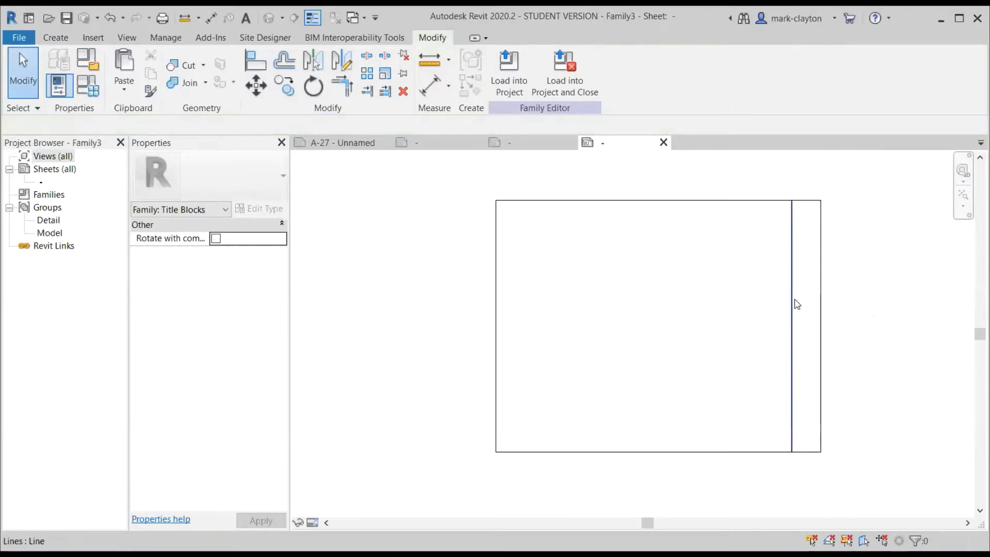
pyautogui.click(793, 302)
pyautogui.click(813, 164)
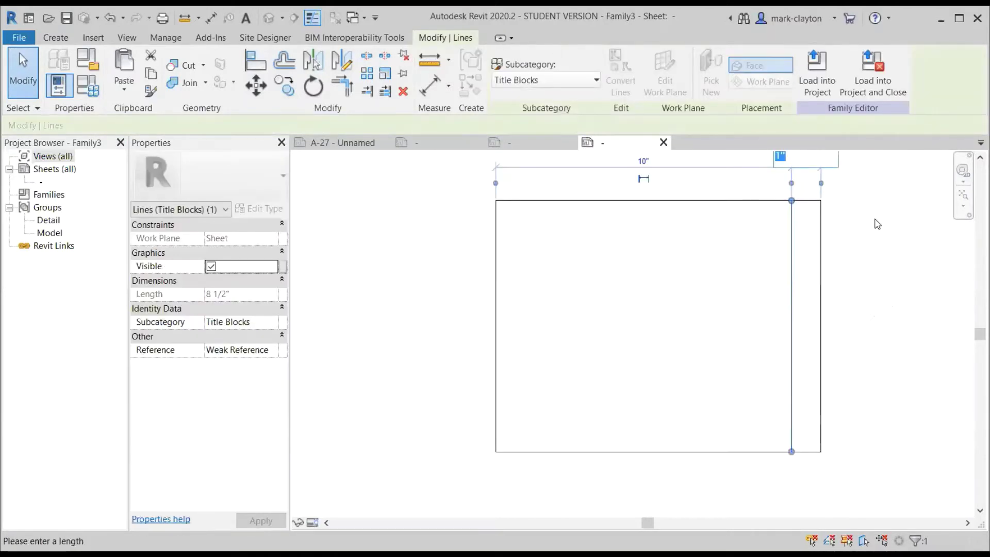
pyautogui.write('.')
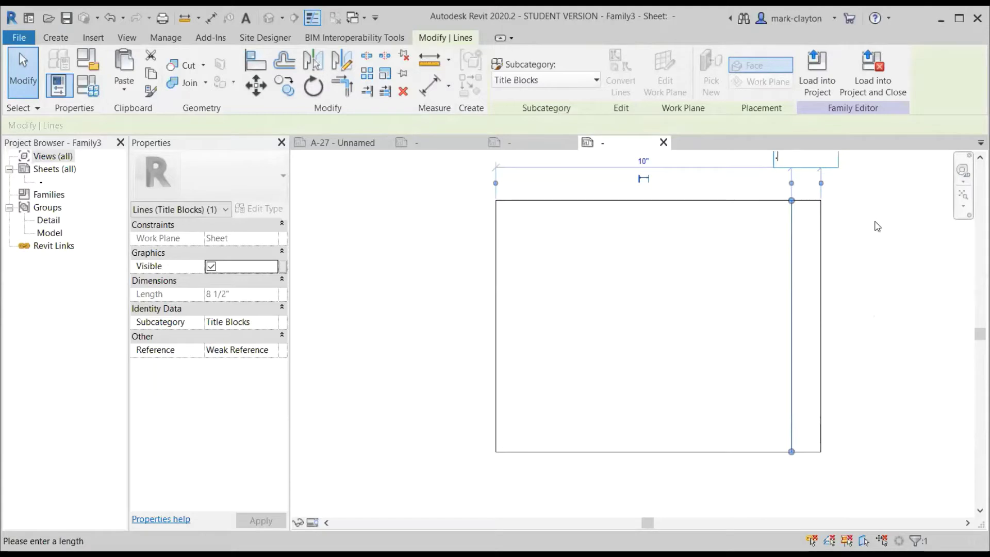
pyautogui.write('75')
pyautogui.press('Return')
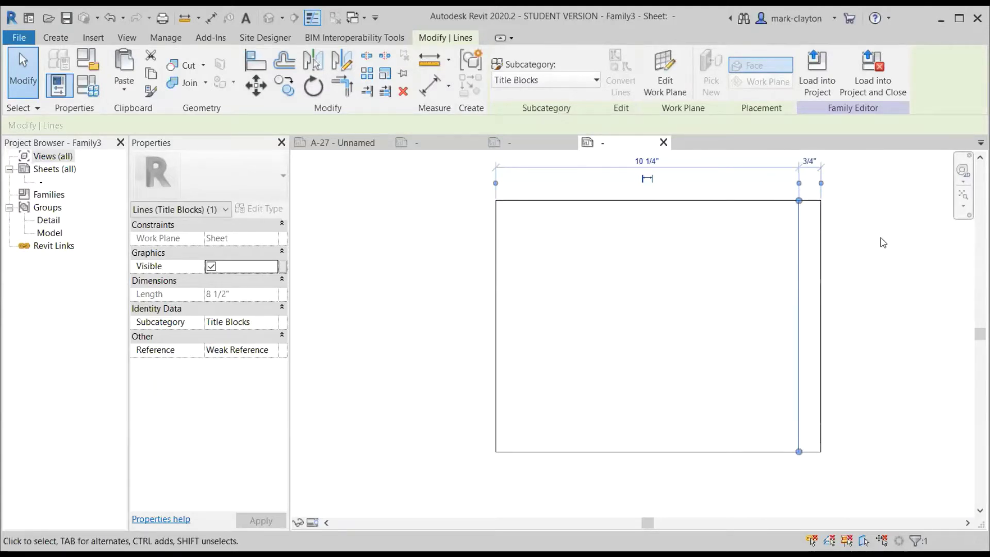
pyautogui.click(882, 242)
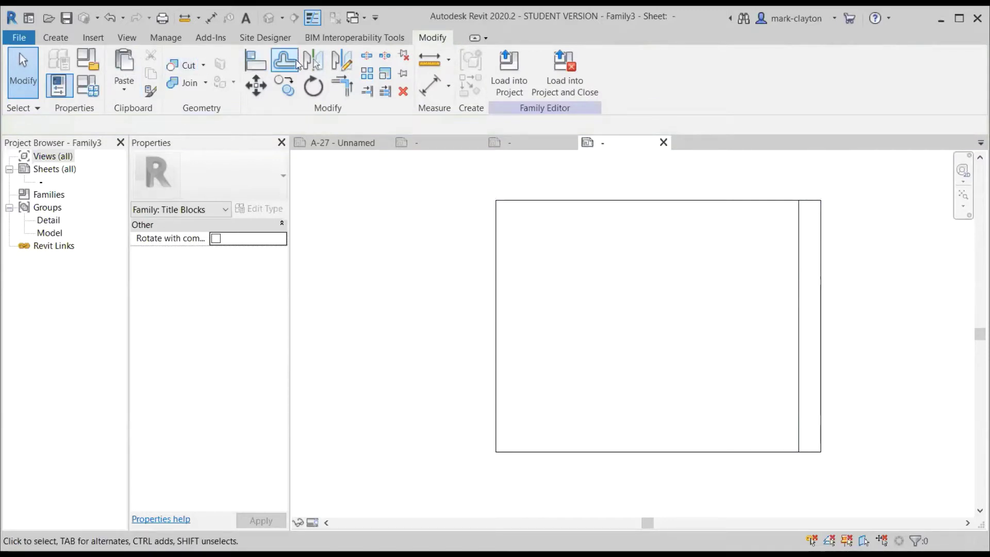
# Draw a 5" by 4 3/4" rectangle near the sheet's top-left corner.
pyautogui.click(55, 37)
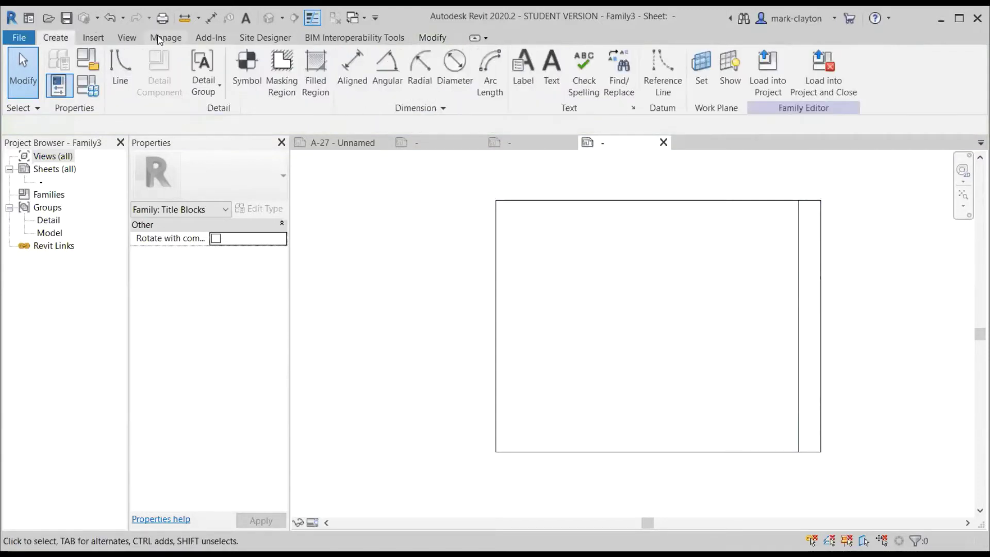
pyautogui.click(120, 70)
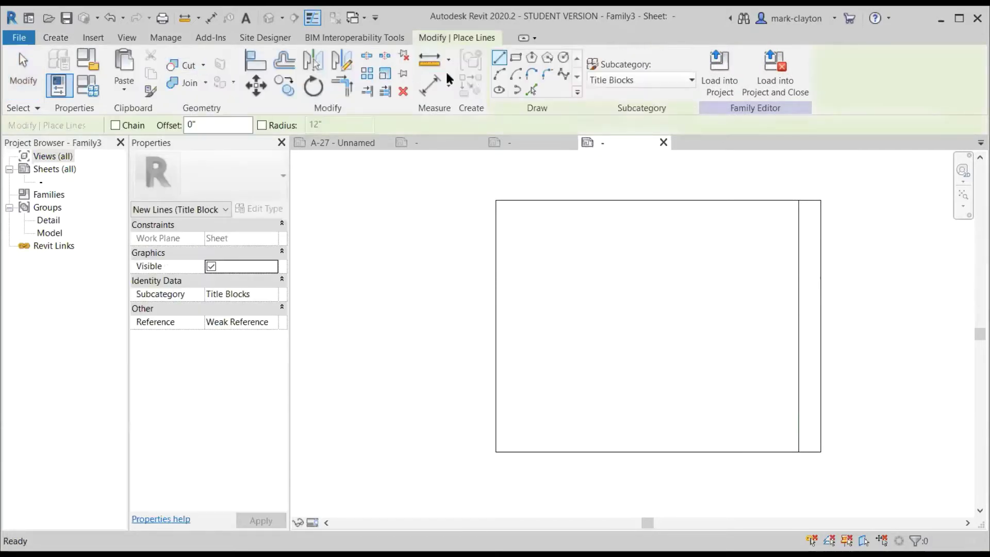
pyautogui.click(520, 64)
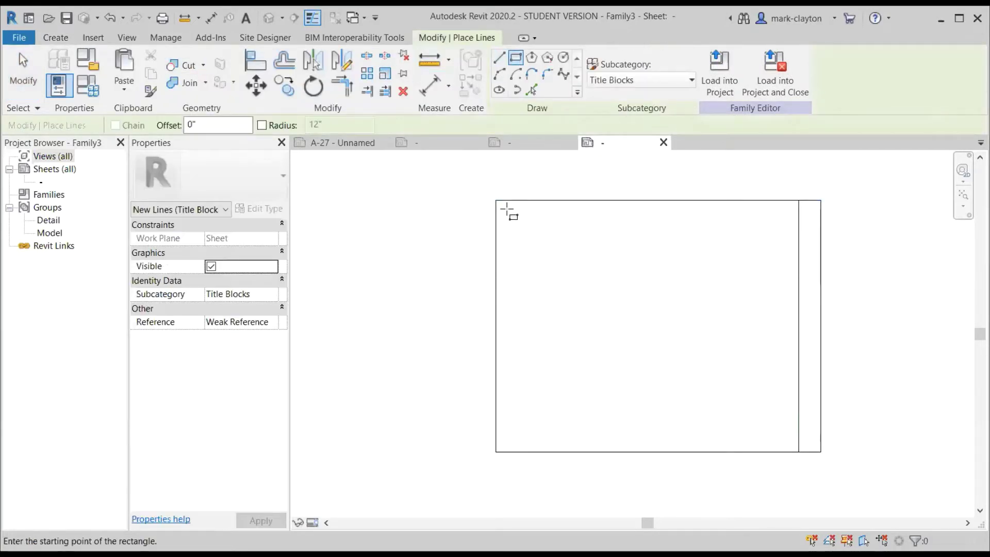
pyautogui.click(506, 209)
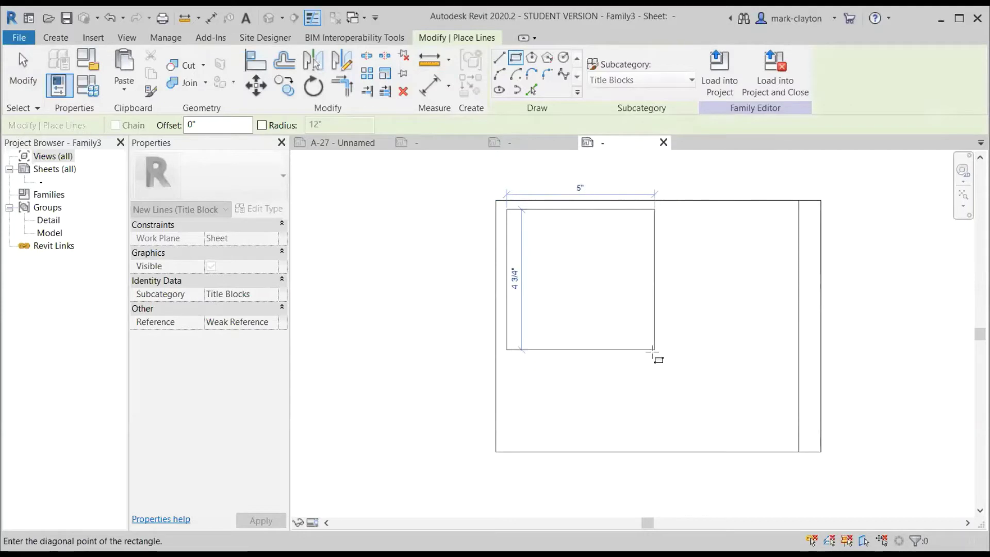
pyautogui.click(654, 350)
pyautogui.press('Escape')
pyautogui.press('Escape')
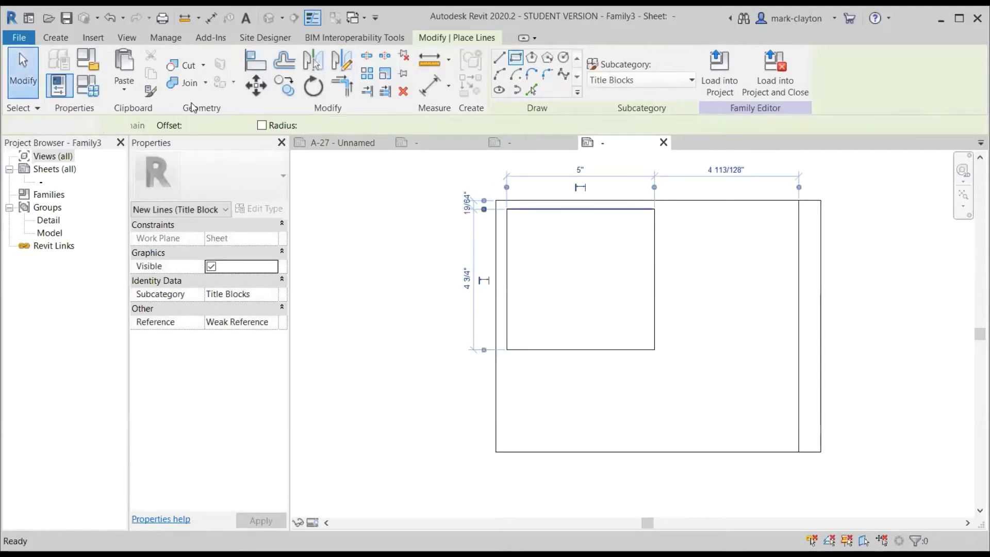
# Inset the rectangle 1/4" from the left and top border lines.
pyautogui.click(505, 230)
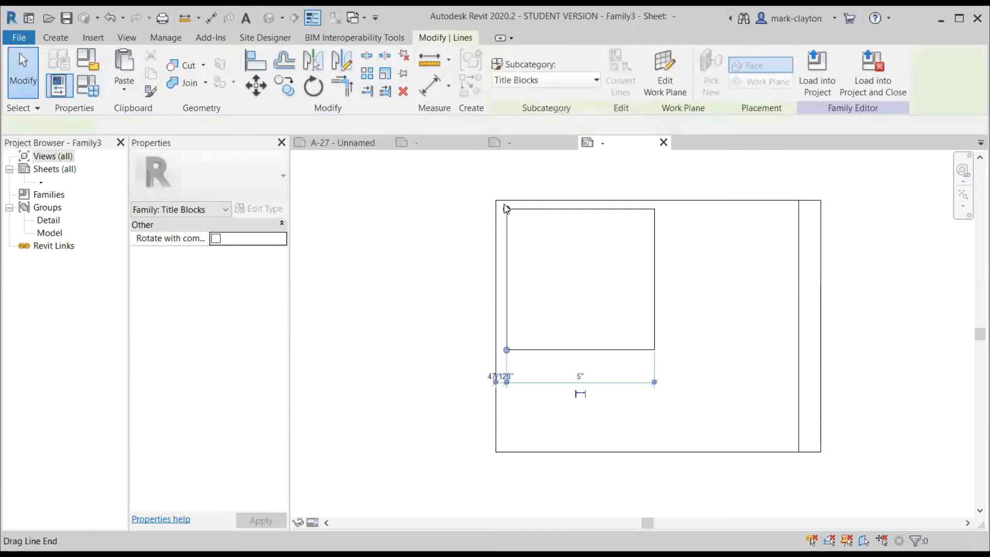
pyautogui.scroll(3, 490, 380)
pyautogui.click(500, 383)
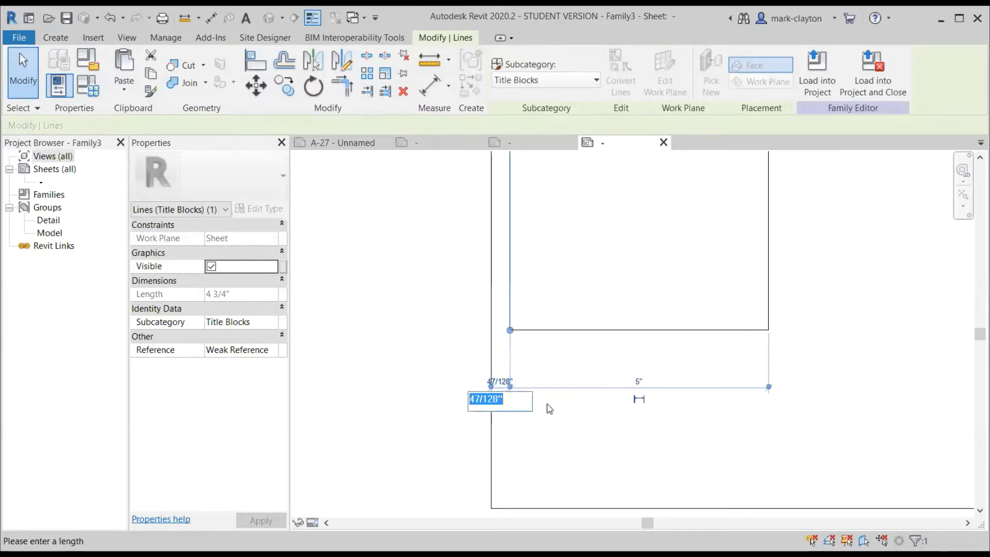
pyautogui.write('.25')
pyautogui.press('Return')
pyautogui.scroll(-2, 565, 407)
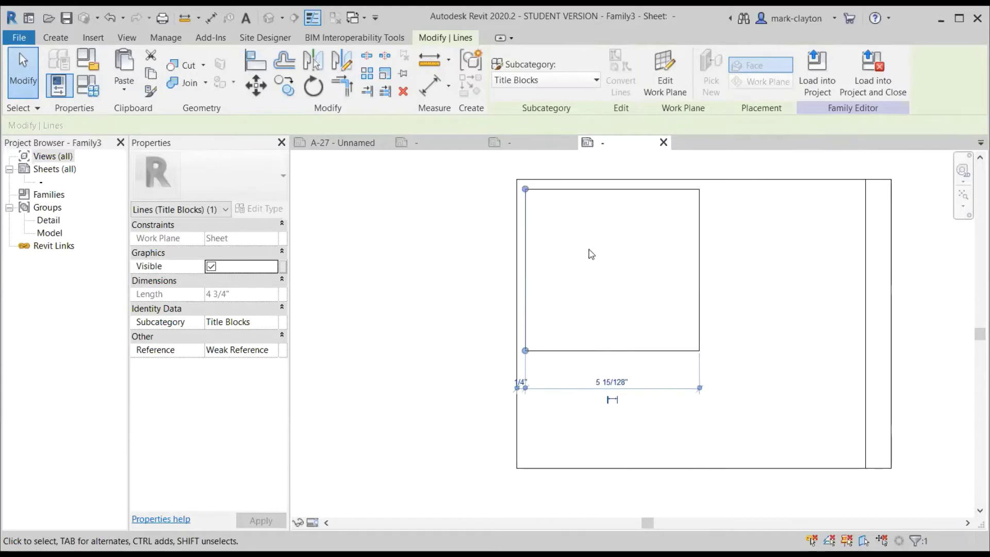
pyautogui.click(583, 189)
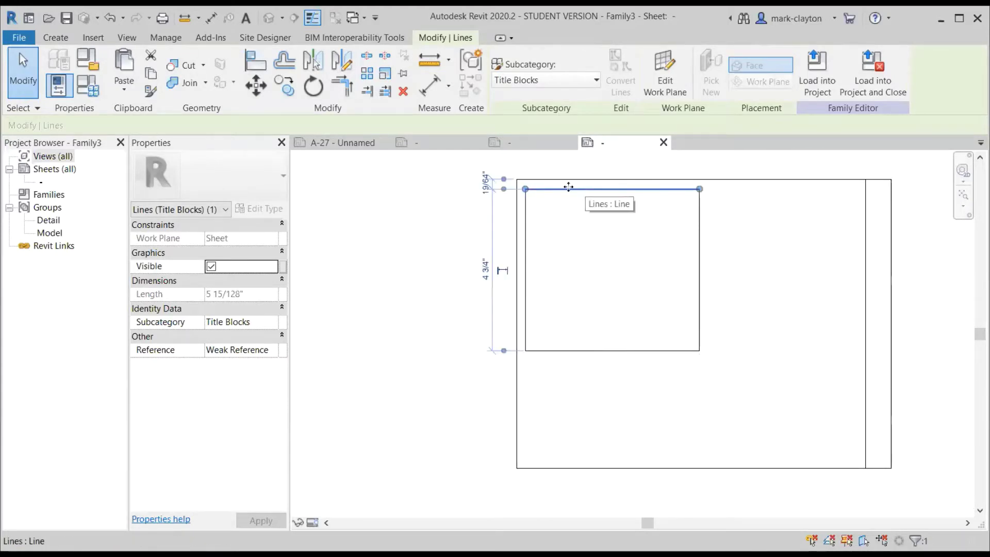
pyautogui.click(482, 180)
pyautogui.write('.25')
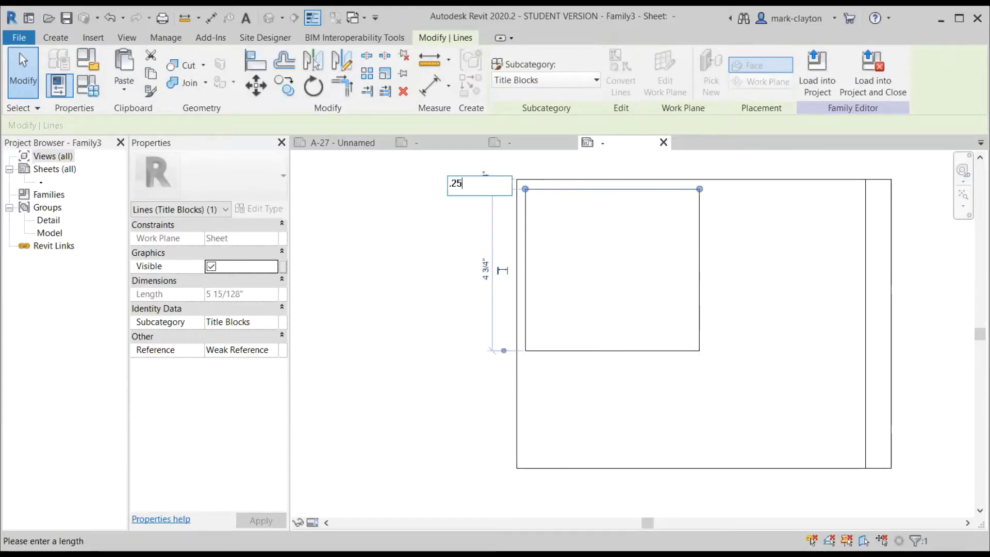
pyautogui.press('Return')
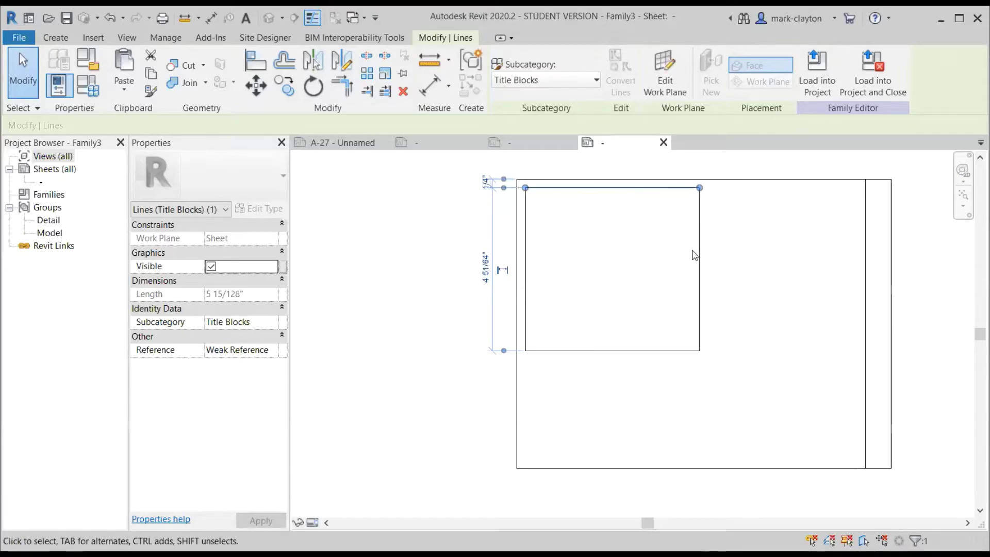
pyautogui.click(722, 267)
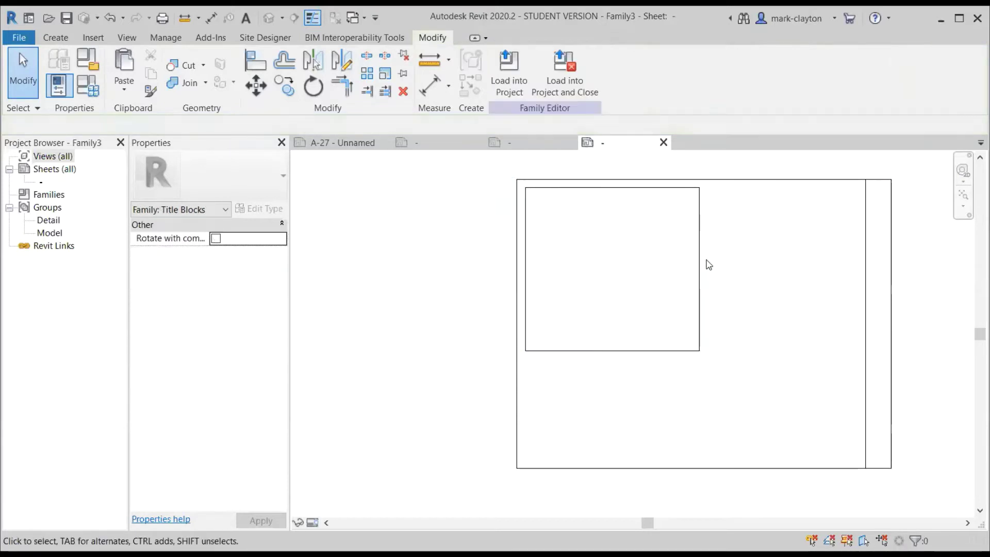
# Copy the whole upper-left box 4 3/4" to the right of the original.
pyautogui.press('Tab')
pyautogui.click(701, 266)
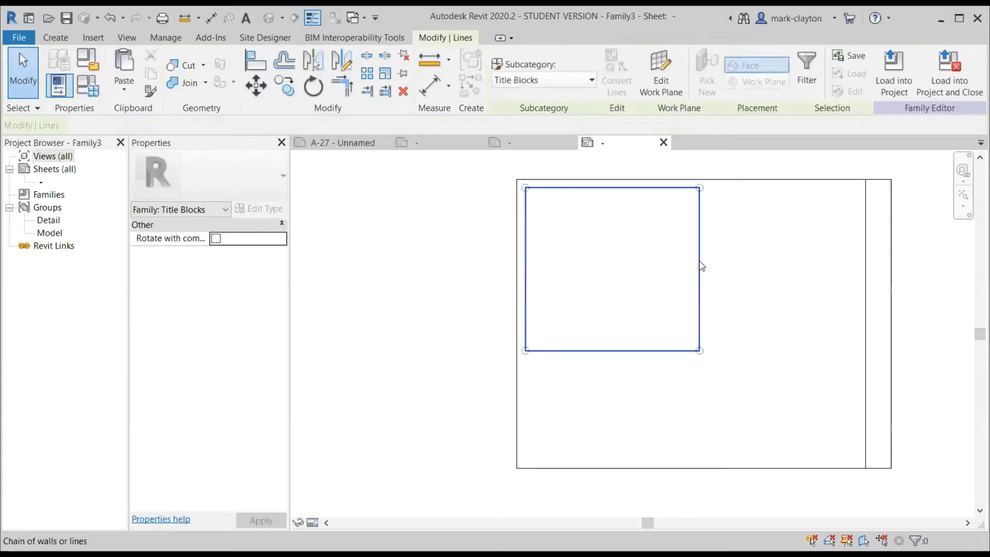
pyautogui.click(284, 85)
pyautogui.click(526, 350)
pyautogui.click(689, 352)
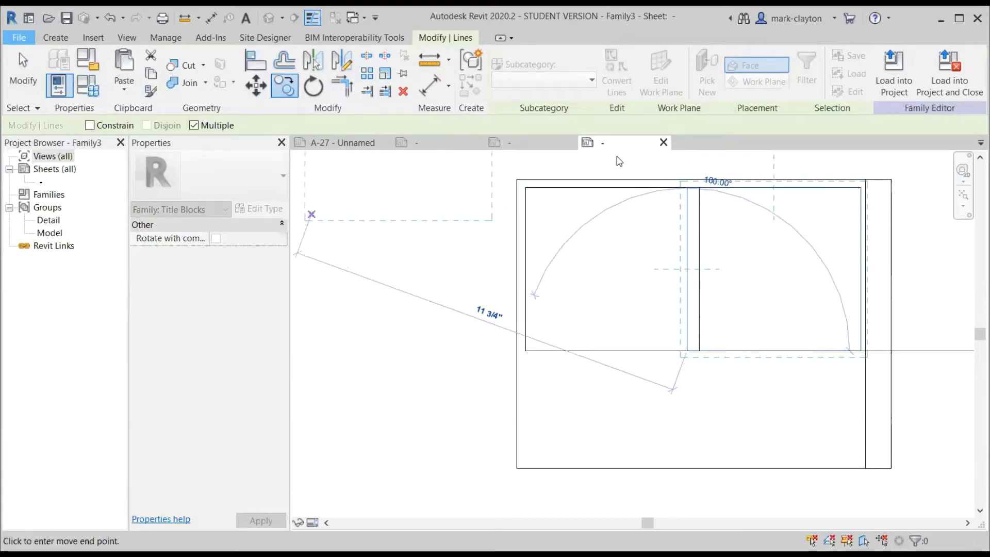
pyautogui.hotkey('alt', 'f')
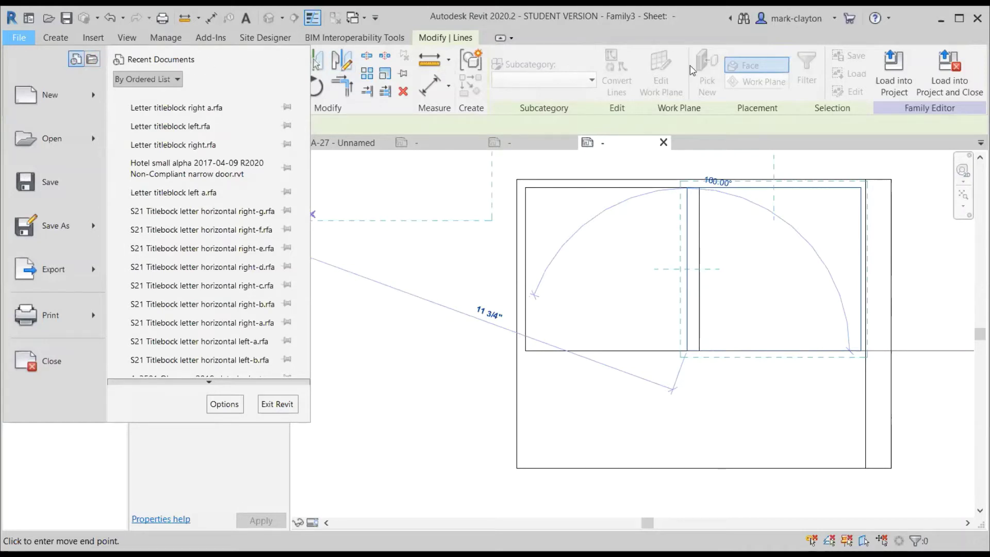
pyautogui.press('Escape')
pyautogui.press('Escape')
pyautogui.press('Escape')
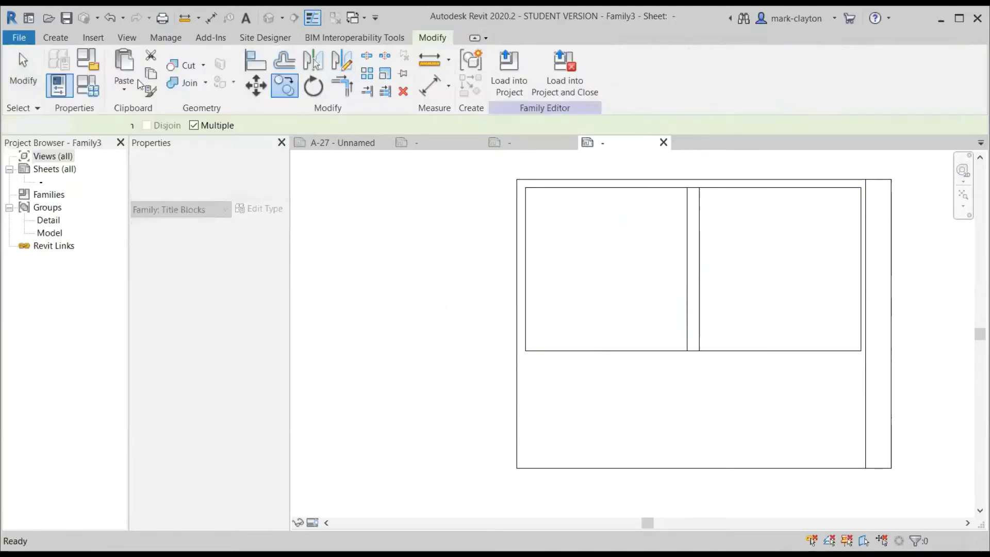
# Place the right box's right edge 1/4" from the border.
pyautogui.click(860, 226)
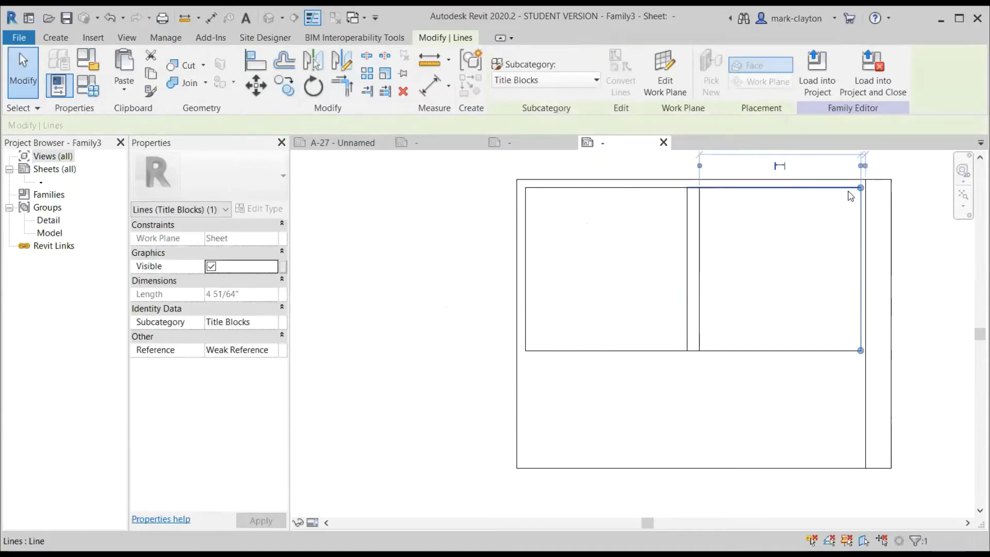
pyautogui.moveTo(817, 239); pyautogui.dragTo(788, 299, button='middle')
pyautogui.click(833, 207)
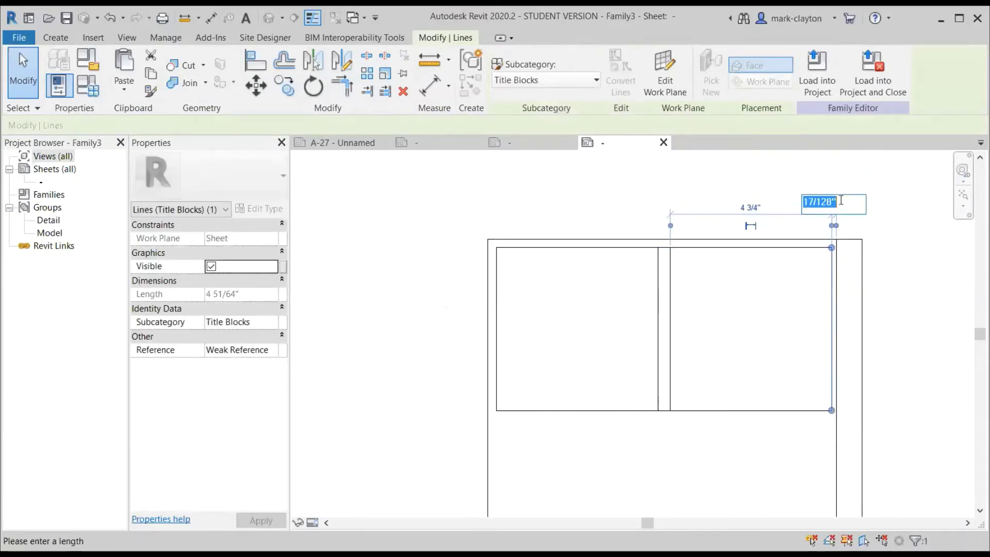
pyautogui.write('.25')
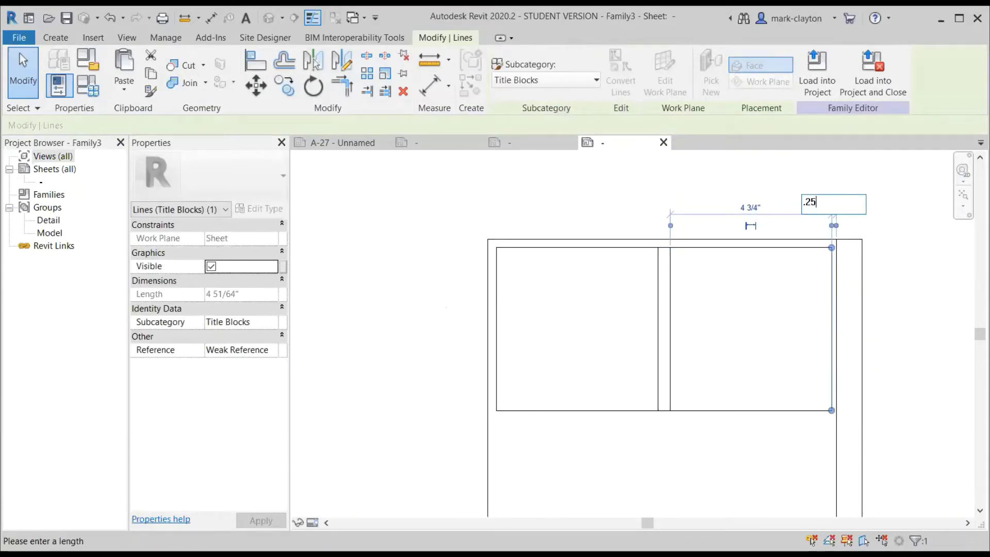
pyautogui.press('Return')
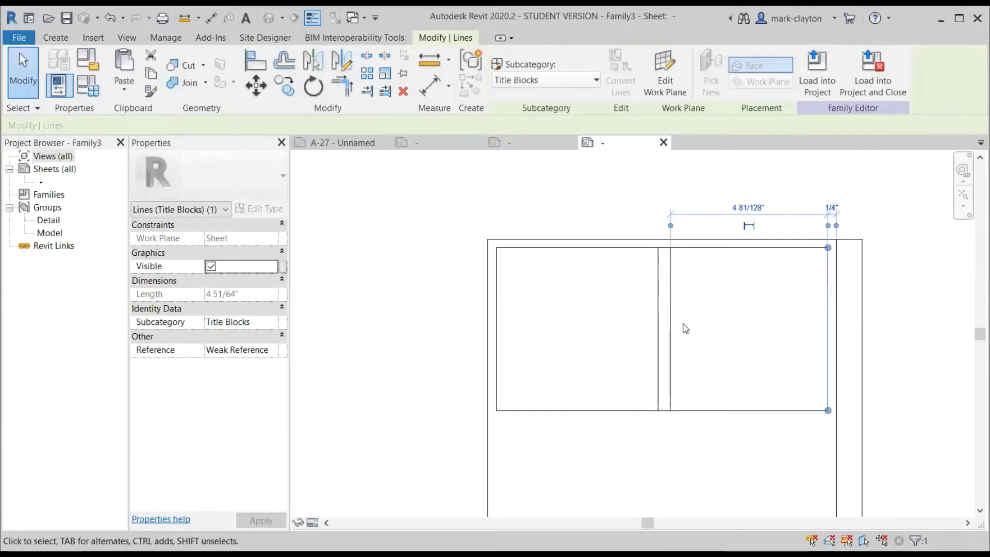
# Set the right box's width to 4 3/4".
pyautogui.click(658, 326)
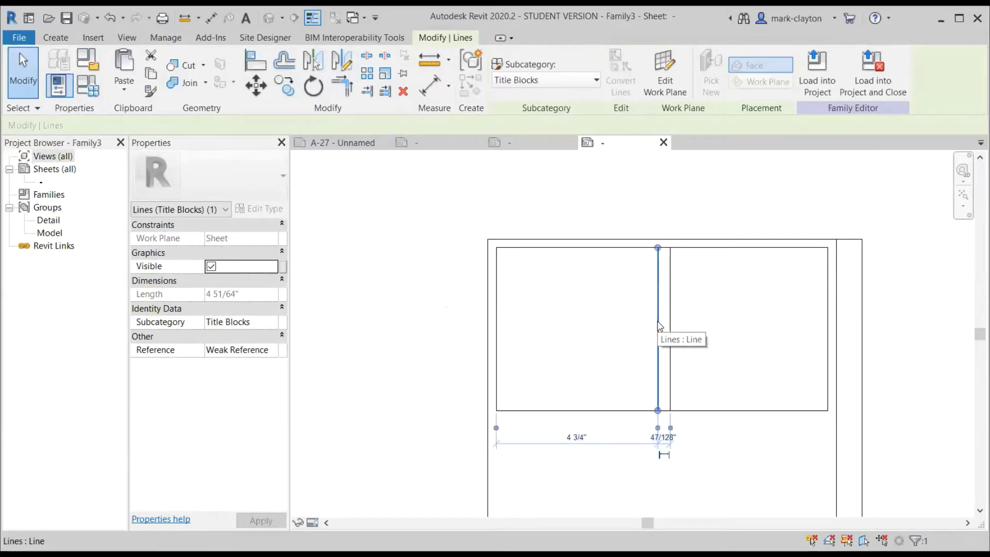
pyautogui.moveTo(658, 326)
pyautogui.mouseDown()
pyautogui.moveTo(681, 324)
pyautogui.moveTo(648, 309)
pyautogui.mouseUp()
pyautogui.click(669, 311)
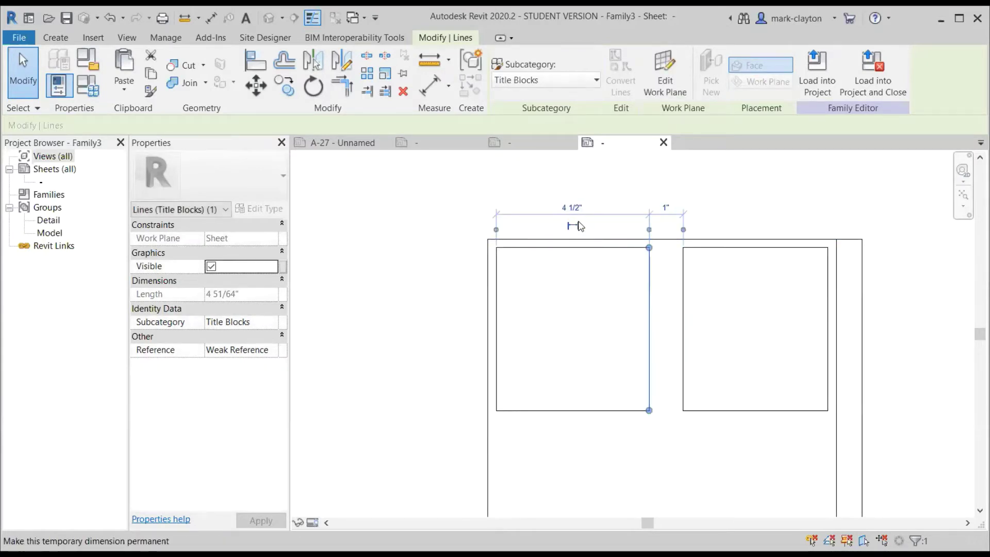
pyautogui.click(683, 283)
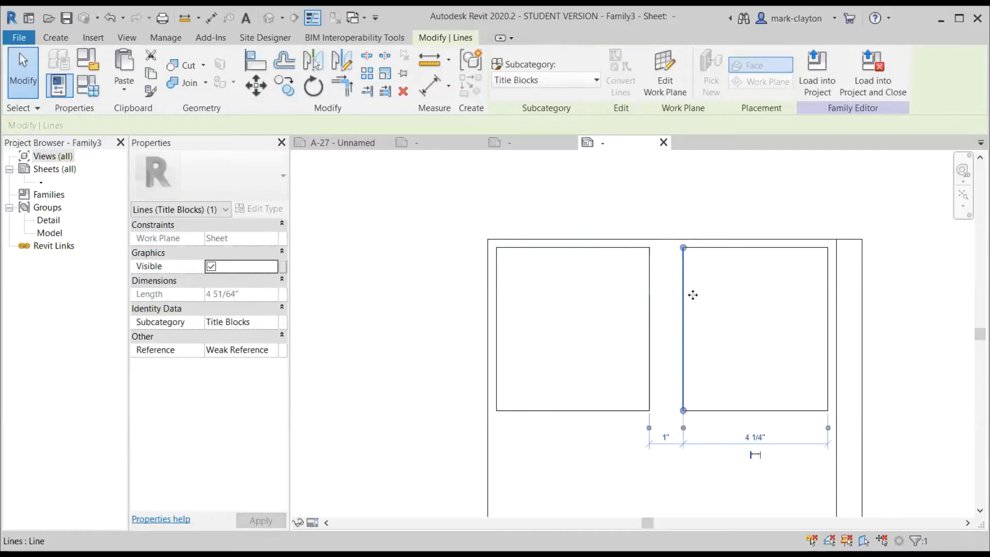
pyautogui.click(760, 437)
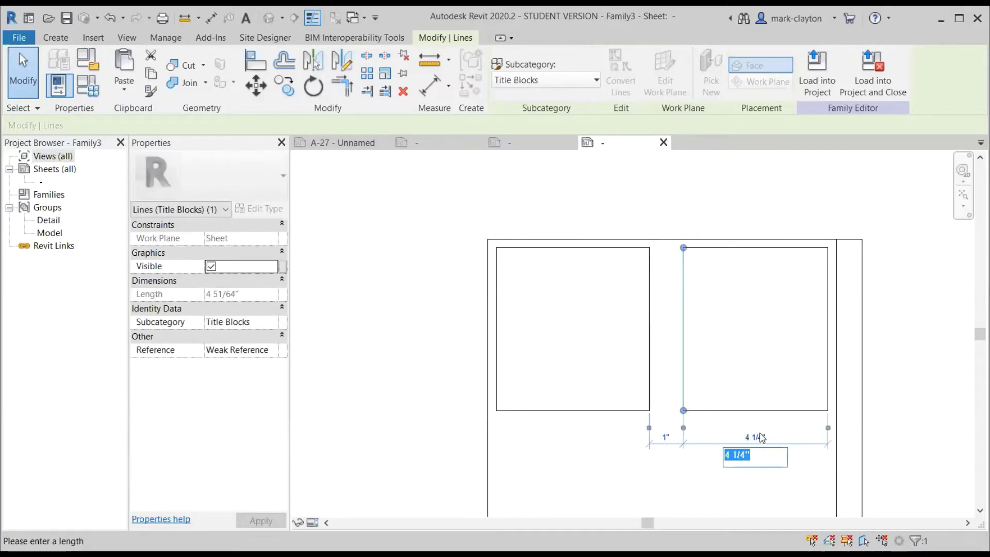
pyautogui.press('BackSpace')
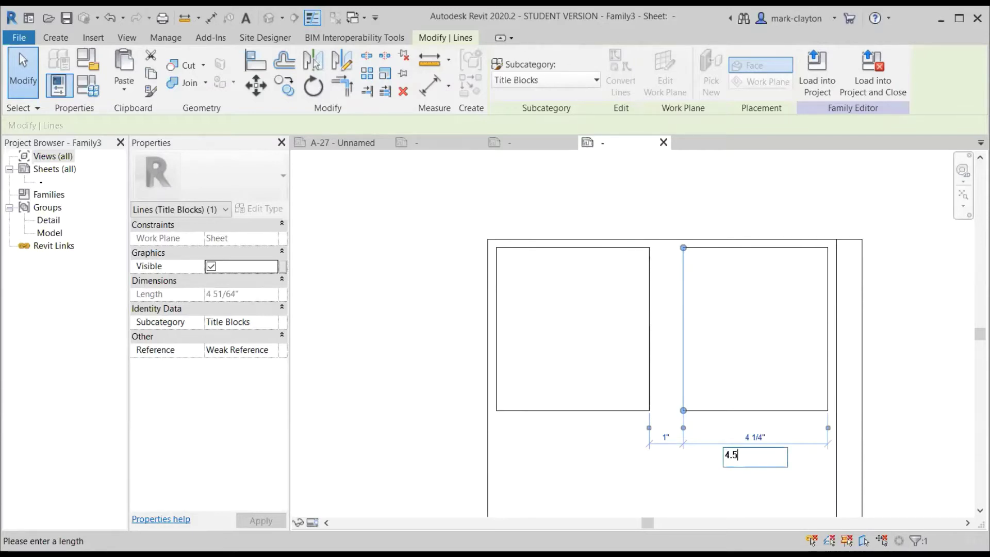
pyautogui.write('4.5')
pyautogui.press('Return')
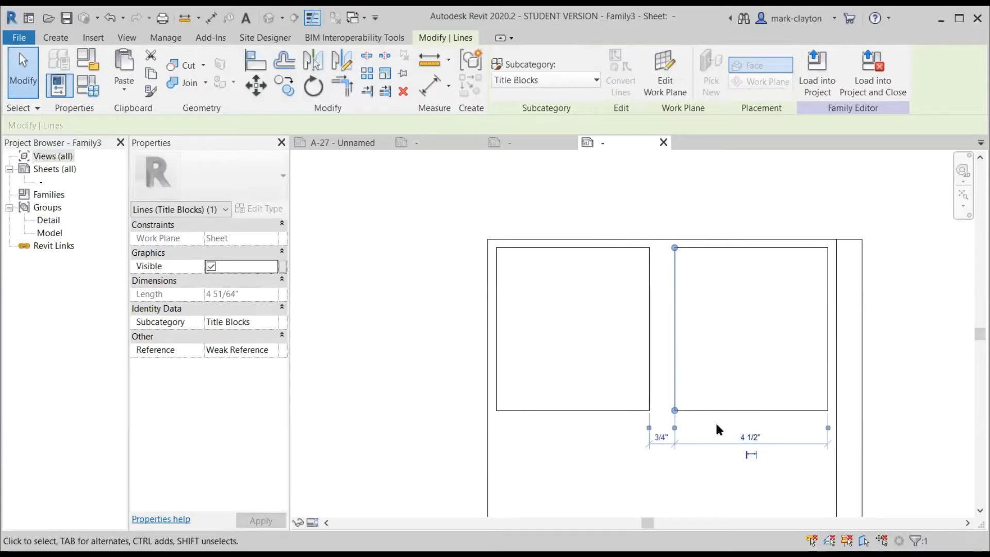
pyautogui.click(753, 440)
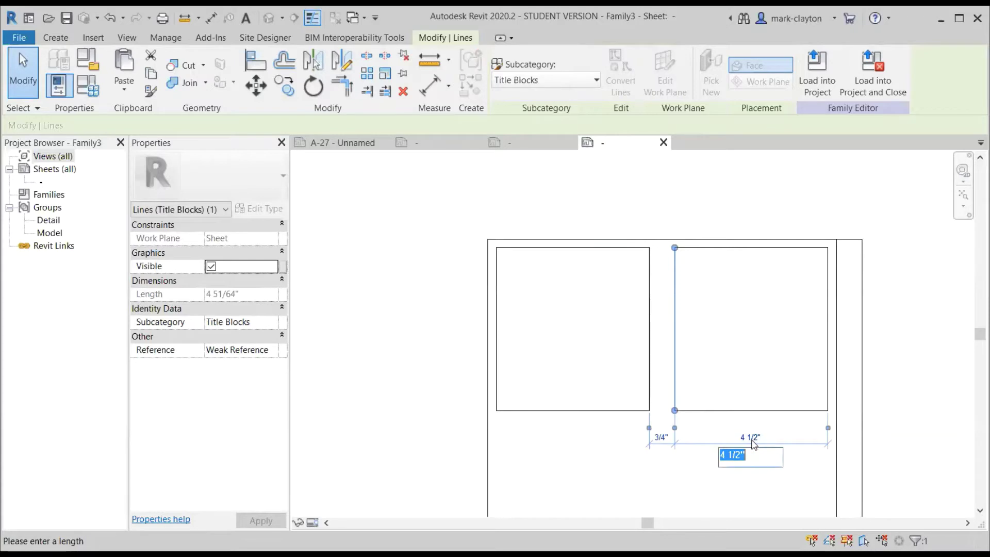
pyautogui.write('.5')
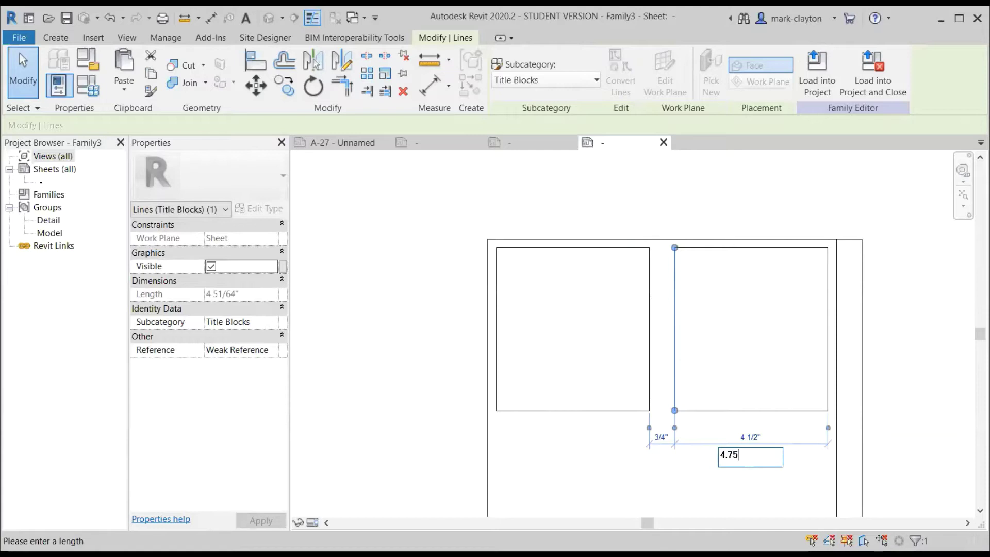
pyautogui.press('Return')
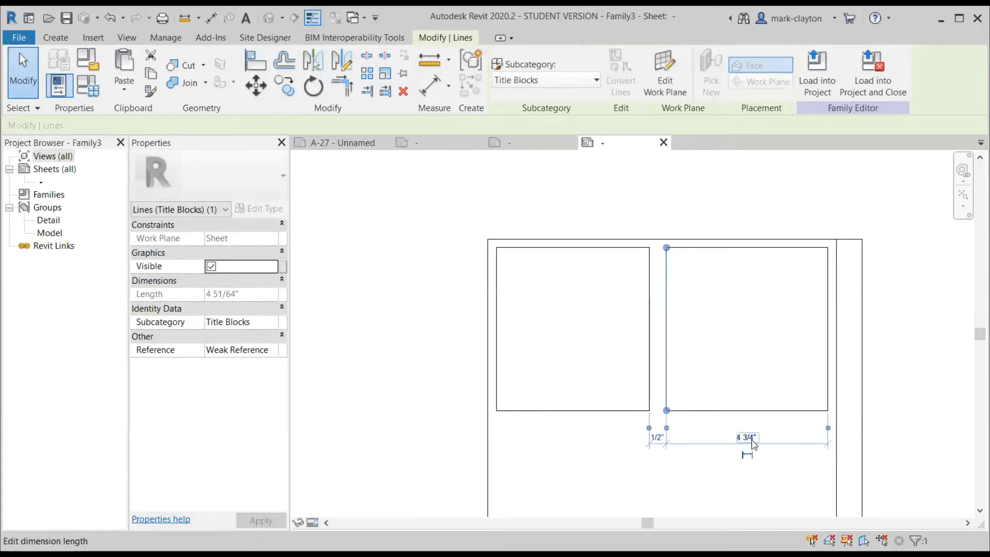
# Set the left box's width to 4 3/4", leaving a 1/4" gap between boxes.
pyautogui.click(650, 382)
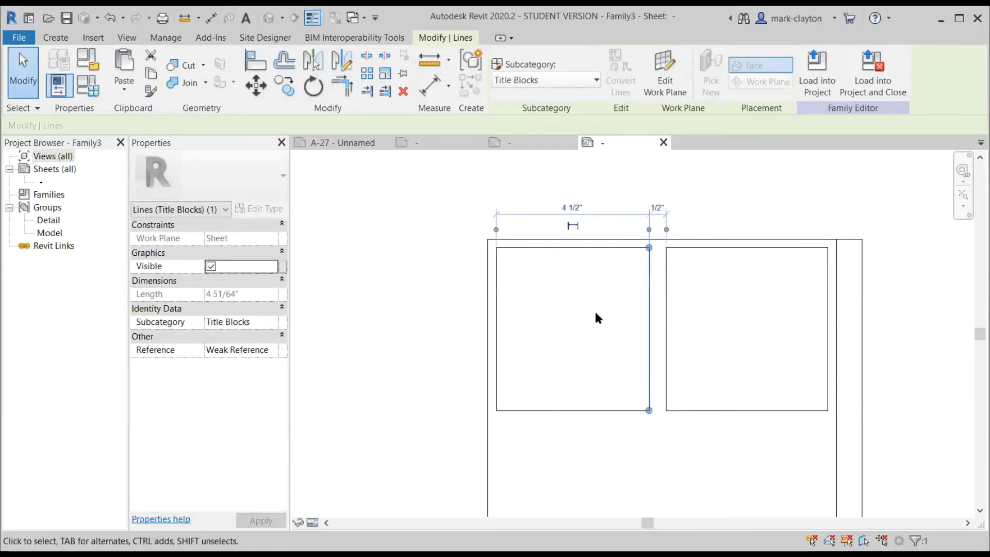
pyautogui.click(565, 207)
pyautogui.write('4.75')
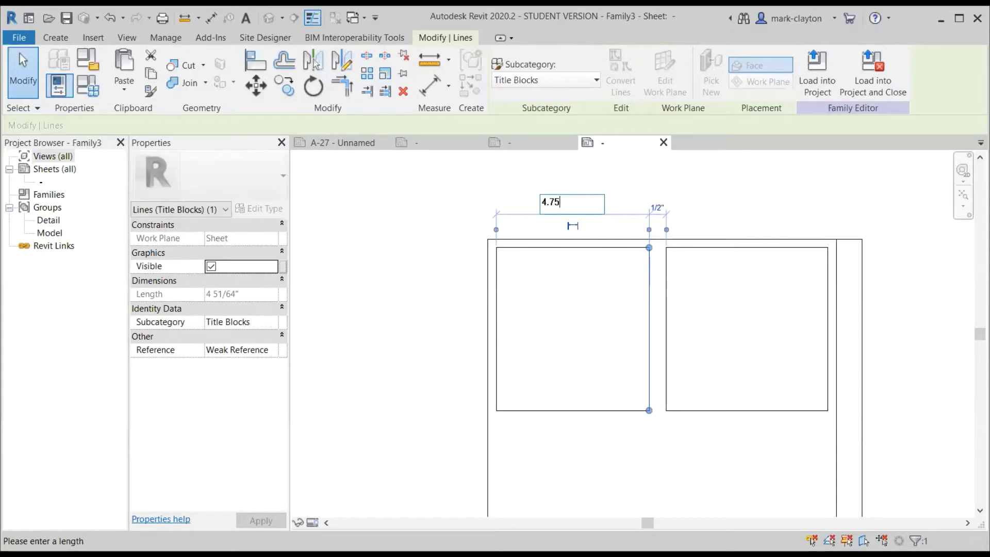
pyautogui.press('Return')
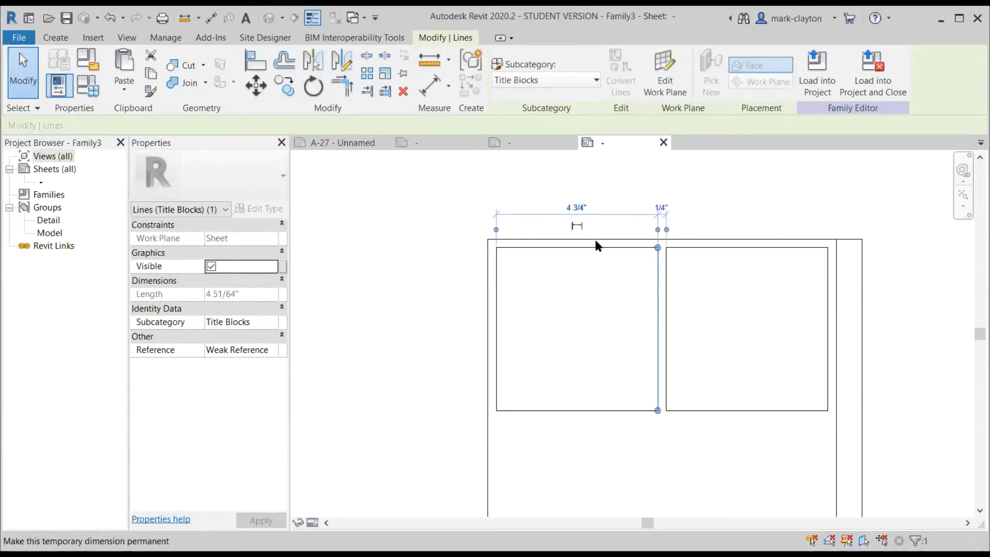
pyautogui.scroll(-1, 652, 387)
pyautogui.scroll(-1, 652, 387)
# Draw a new rectangle below the upper-left box, 1/4" beneath it.
pyautogui.moveTo(624, 345); pyautogui.dragTo(587, 346, button='middle')
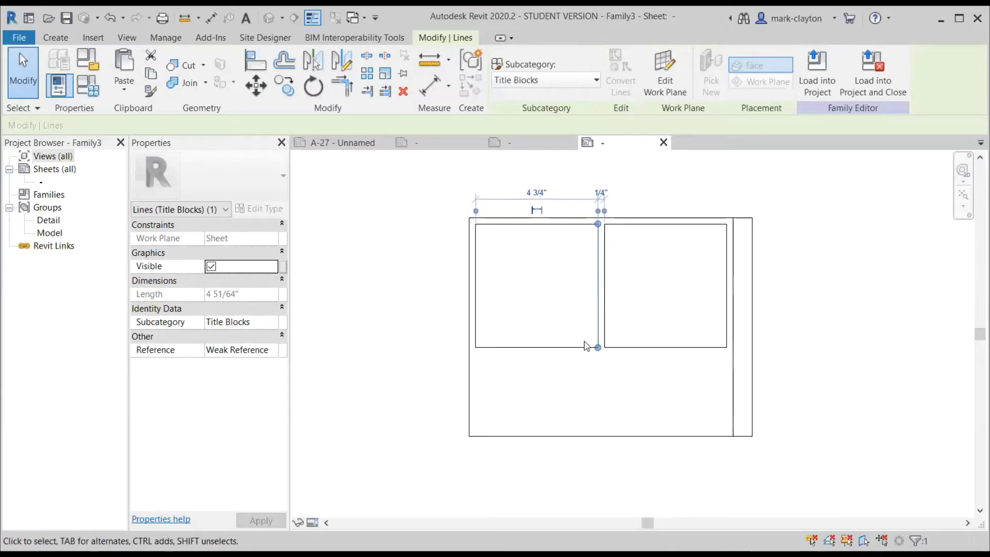
pyautogui.click(60, 39)
pyautogui.click(121, 61)
pyautogui.click(516, 57)
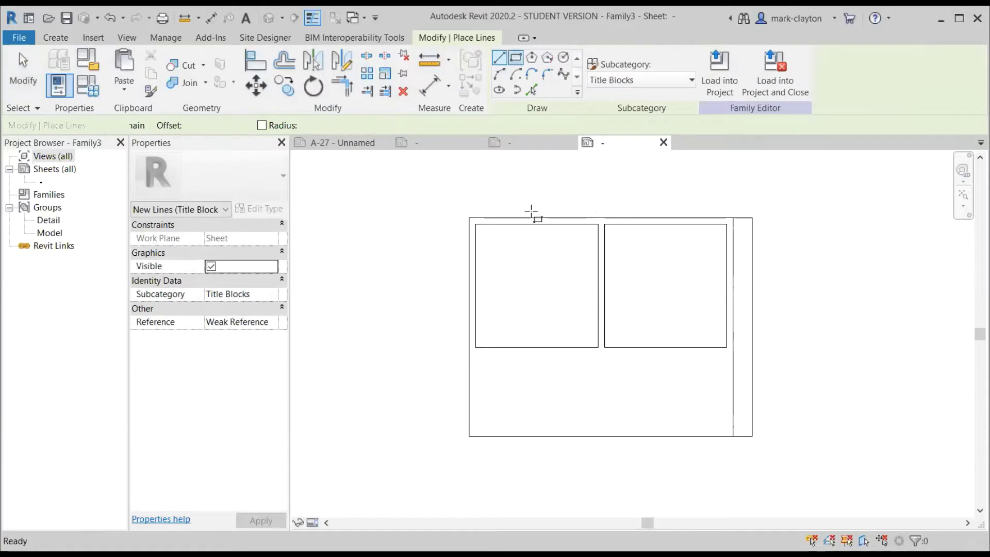
pyautogui.click(475, 357)
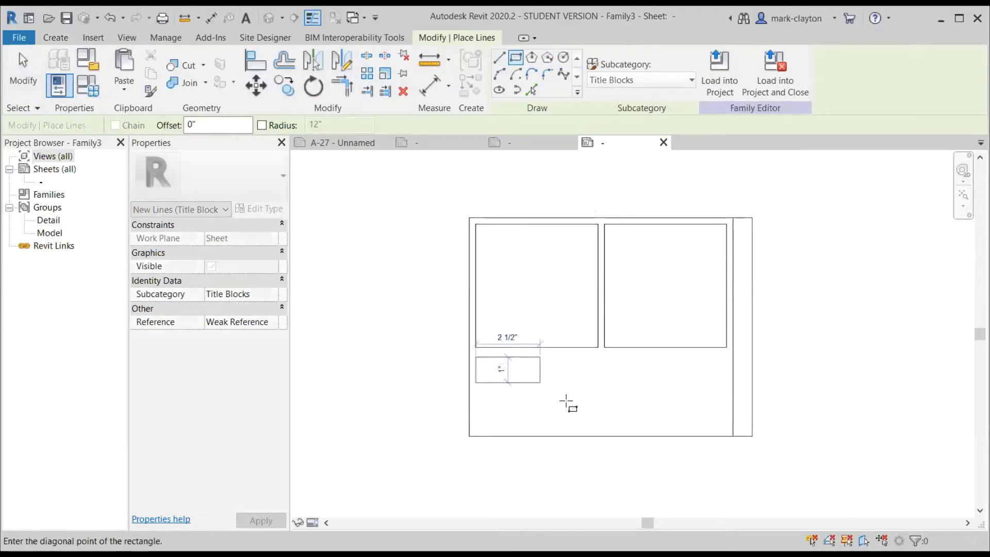
pyautogui.click(598, 417)
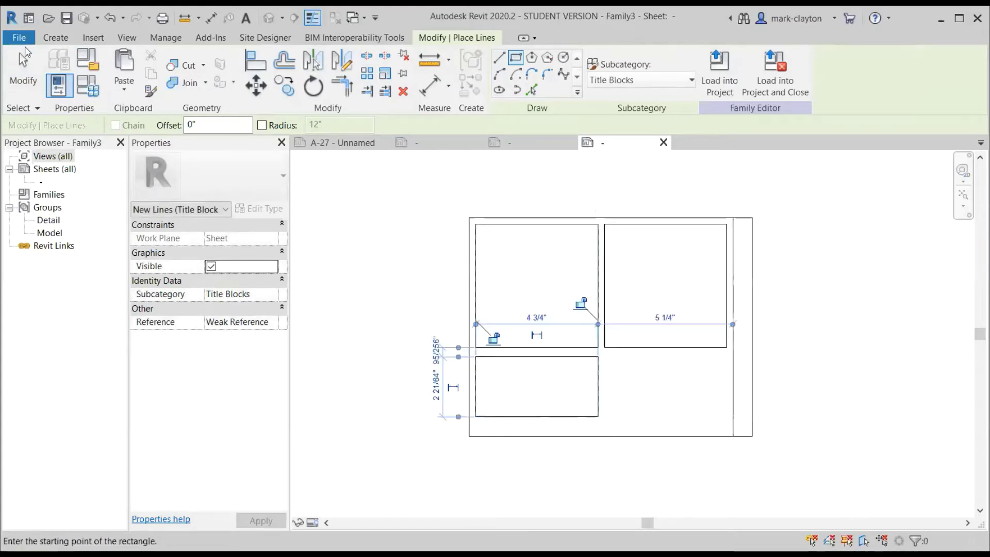
pyautogui.click(24, 58)
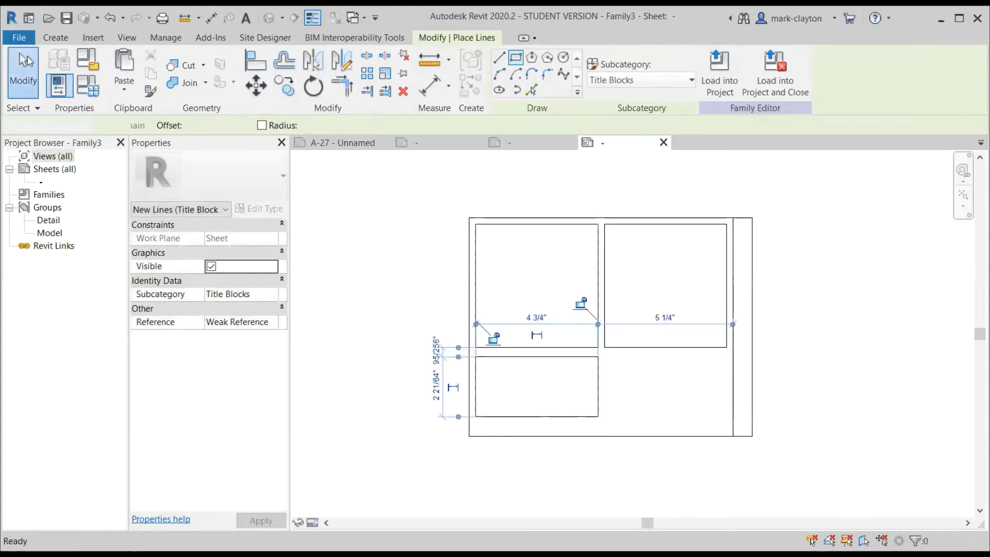
pyautogui.click(499, 359)
pyautogui.click(436, 351)
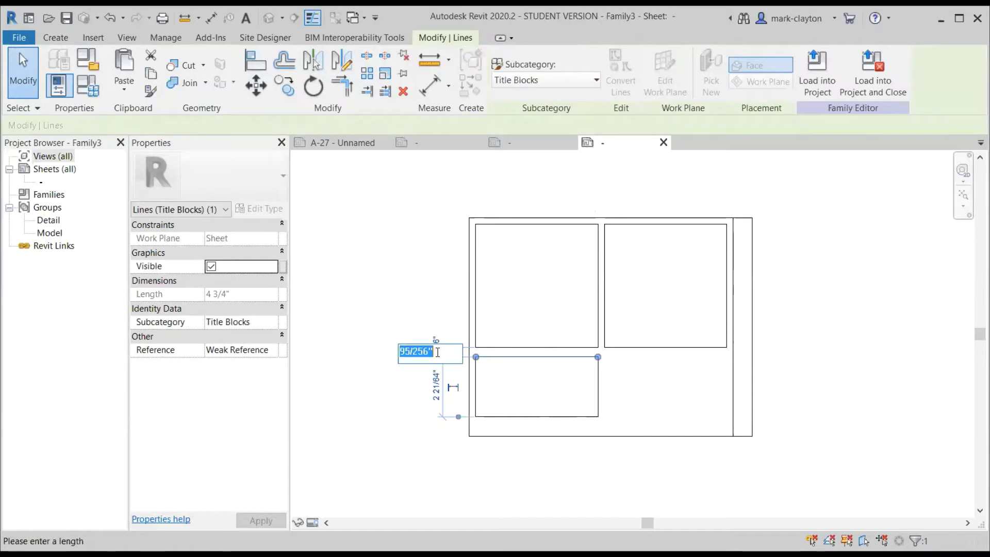
pyautogui.write('.25')
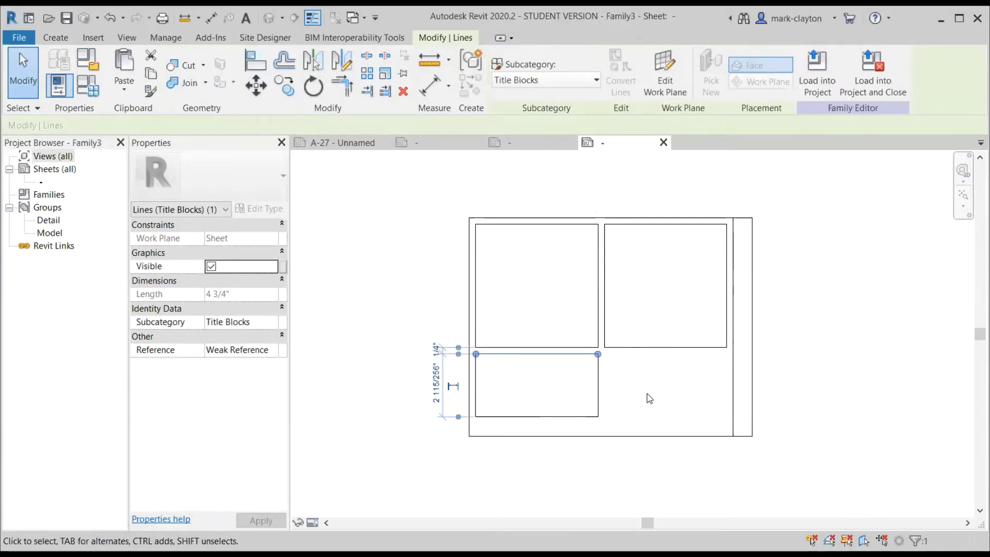
# Set the new lower-left box's height to 2 1/2".
pyautogui.click(541, 417)
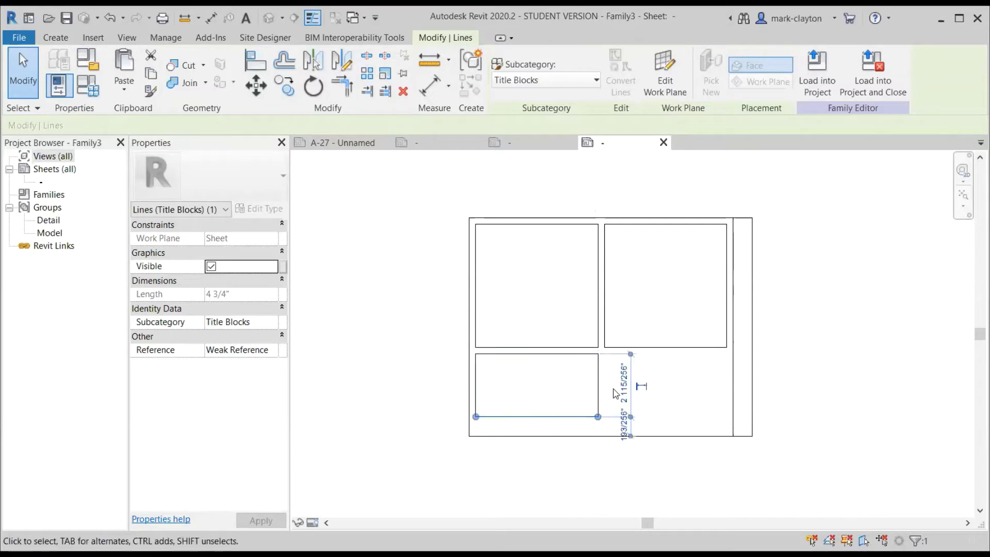
pyautogui.click(621, 390)
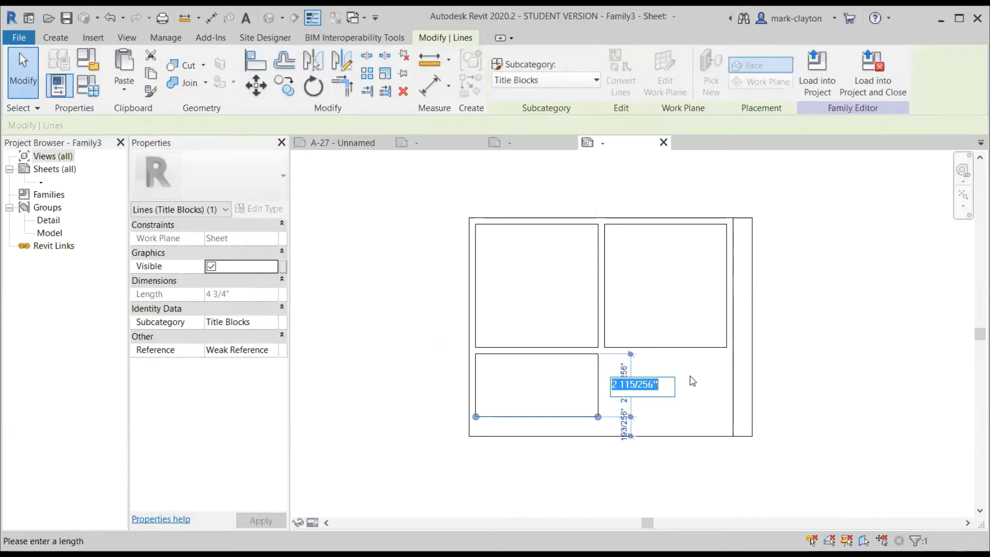
pyautogui.write('2')
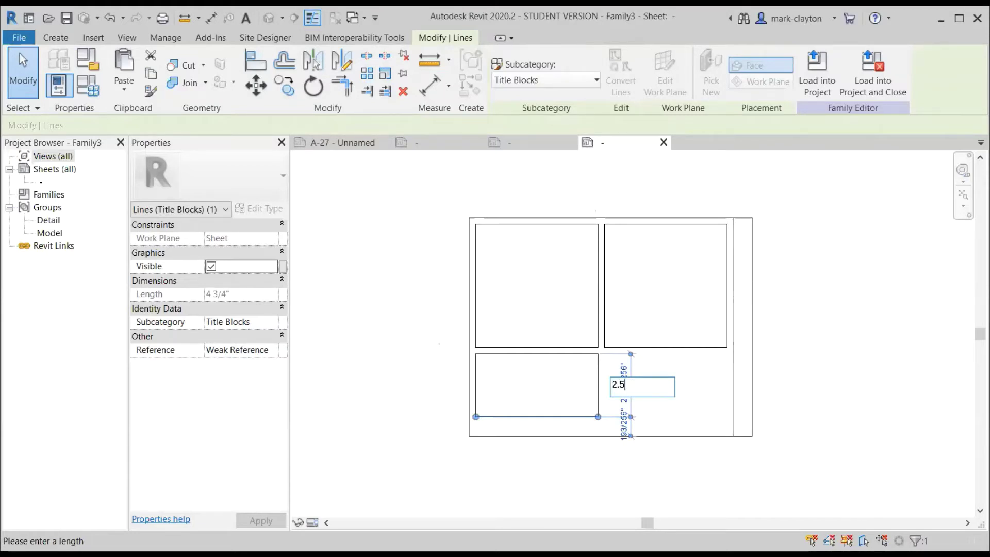
pyautogui.write('.5')
pyautogui.press('Return')
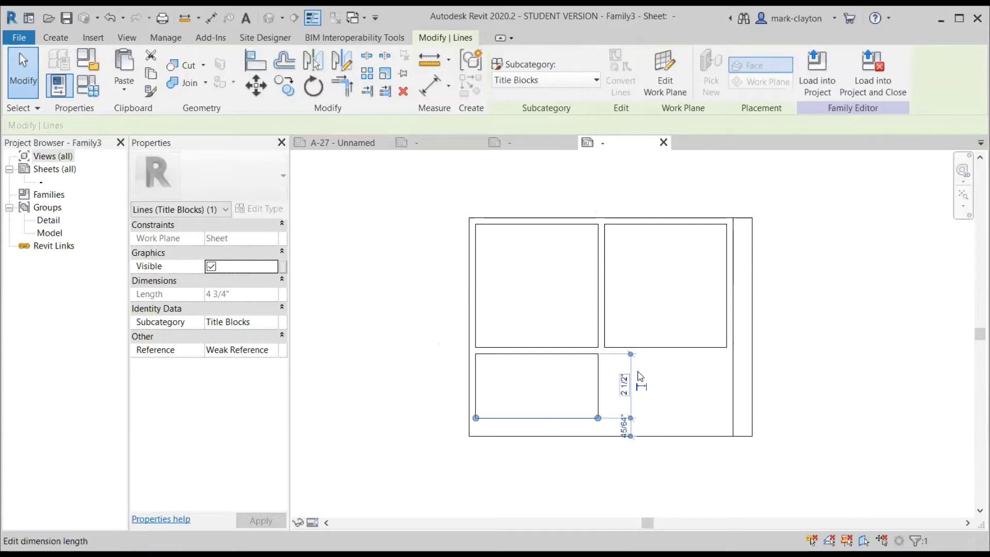
pyautogui.click(665, 372)
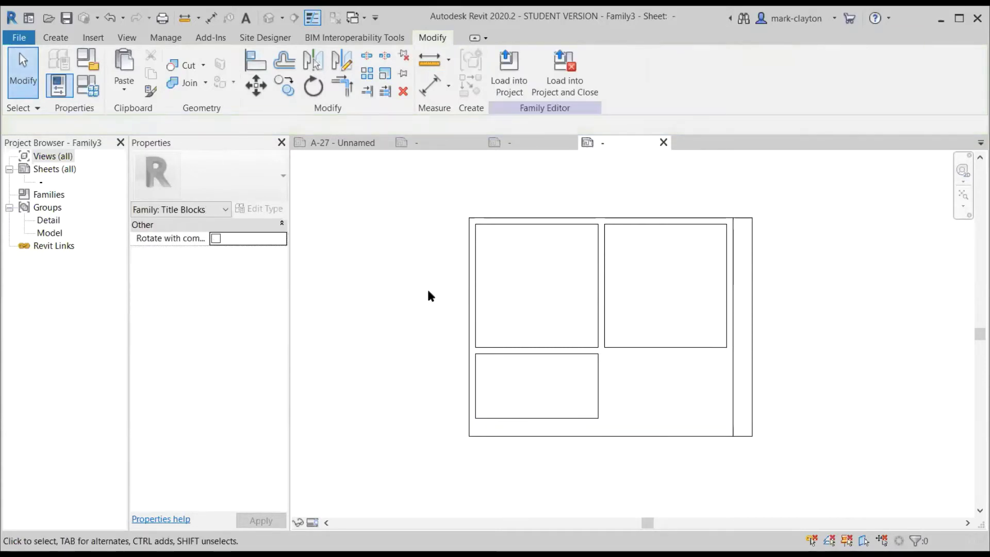
# Select the lower-left box outline, try moving it to the lower right, then undo.
pyautogui.click(521, 354)
pyautogui.click(630, 387)
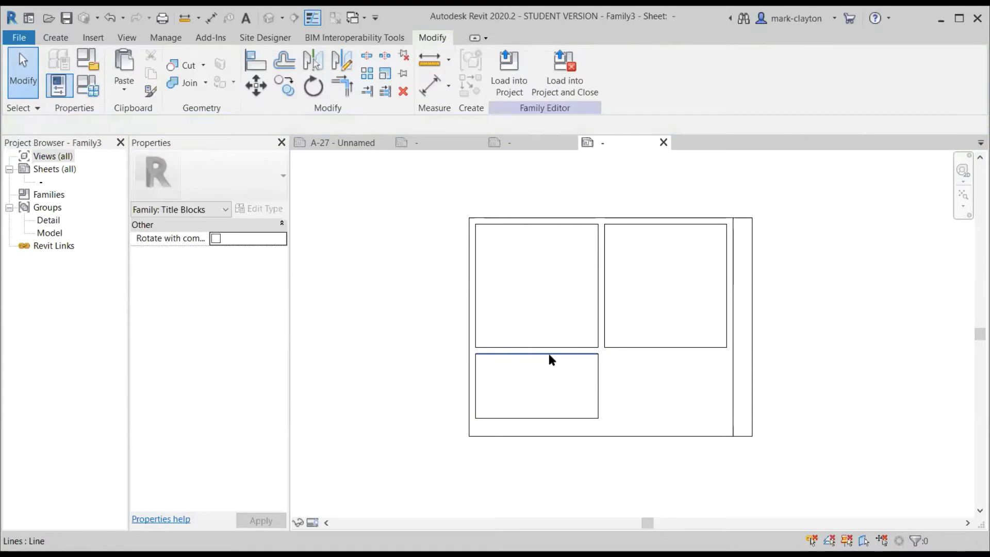
pyautogui.press('Tab')
pyautogui.click(549, 355)
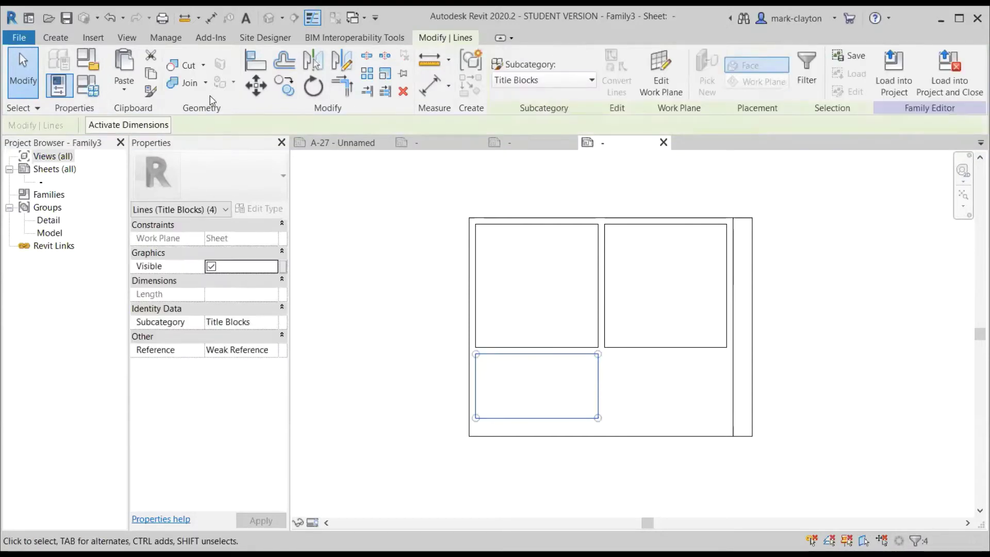
pyautogui.click(255, 85)
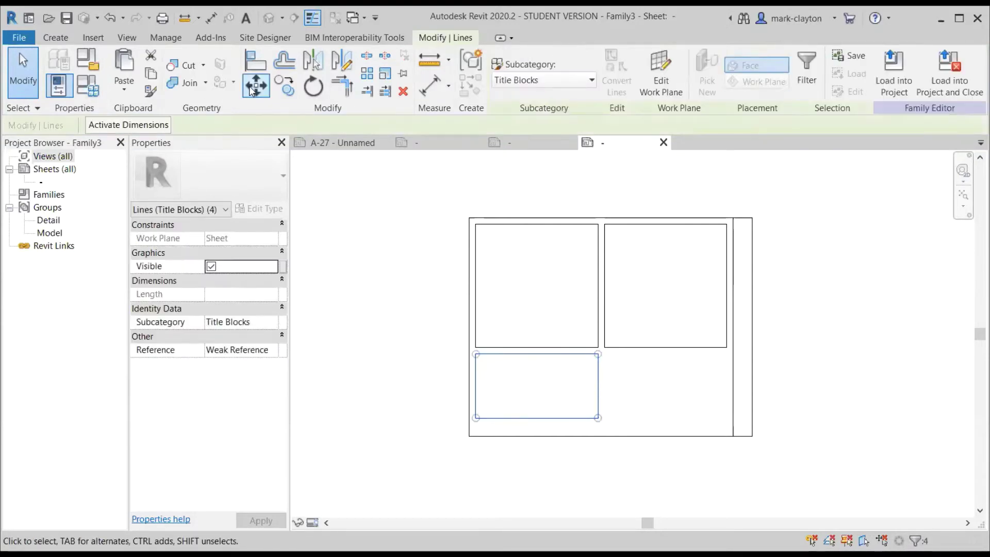
pyautogui.click(470, 347)
pyautogui.click(604, 347)
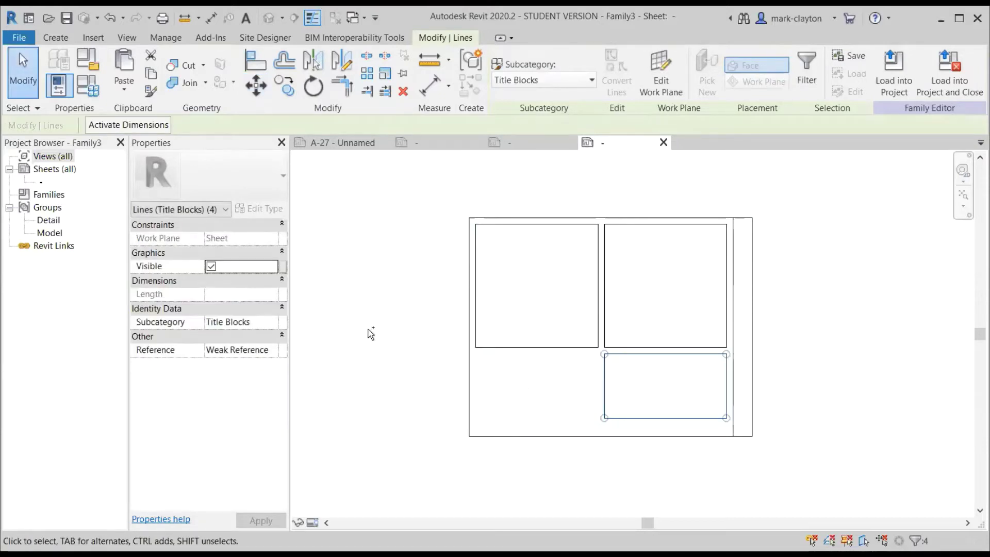
pyautogui.hotkey('ctrl', 'z')
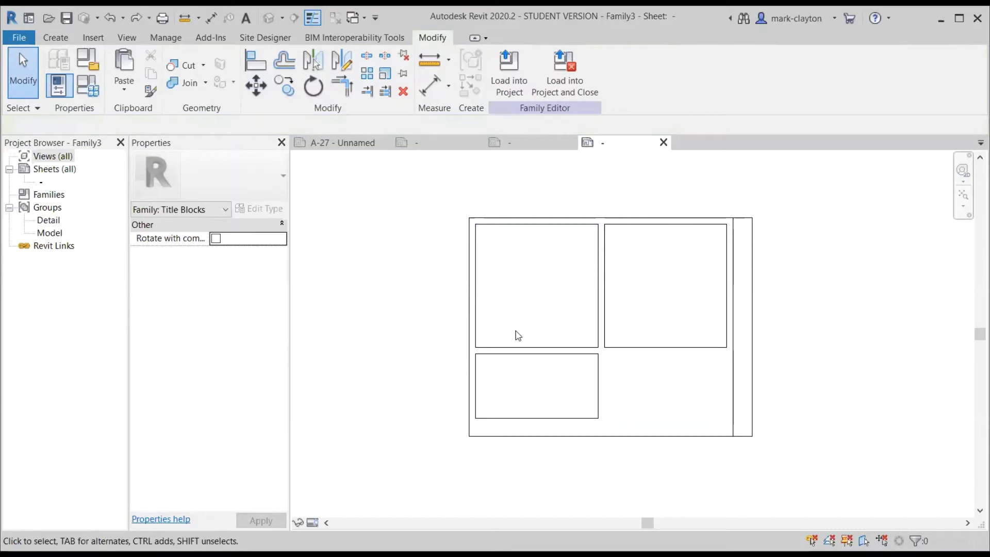
# Copy the lower-left box from its corner to the lower-right position.
pyautogui.click(511, 360)
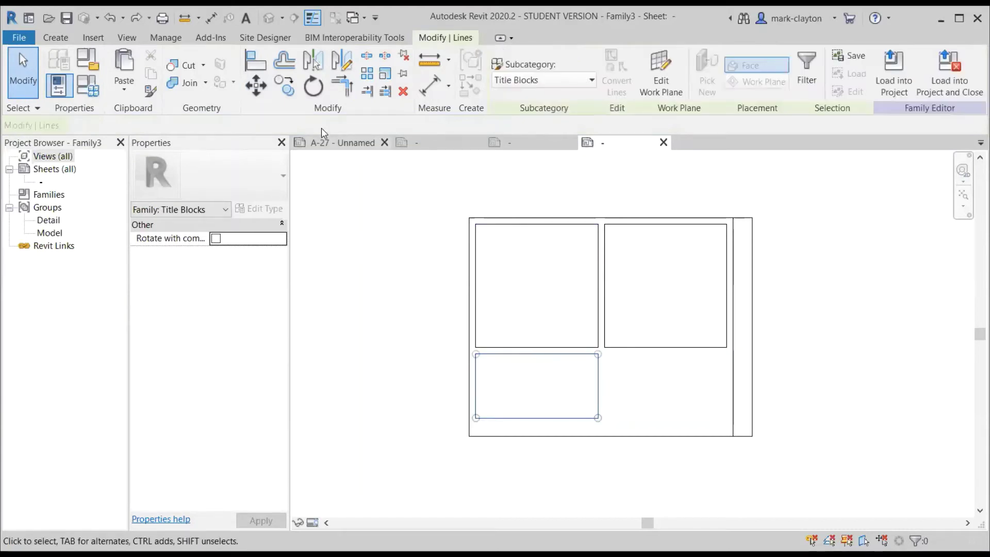
pyautogui.click(284, 85)
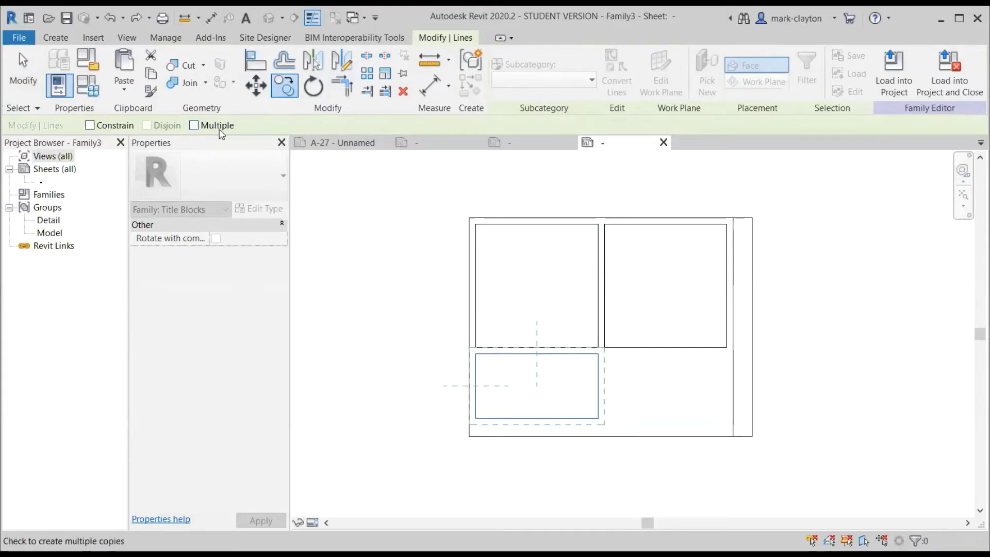
pyautogui.click(485, 338)
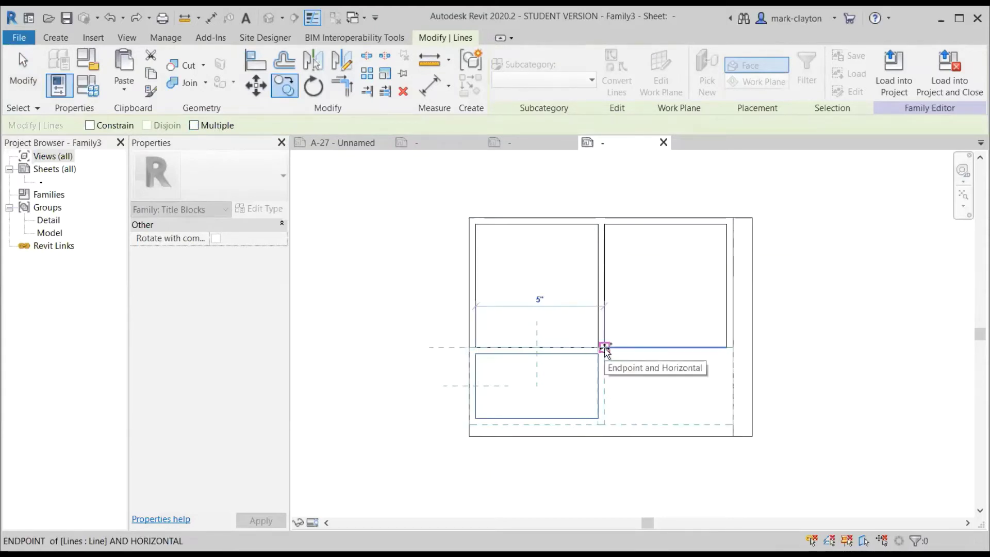
pyautogui.click(603, 347)
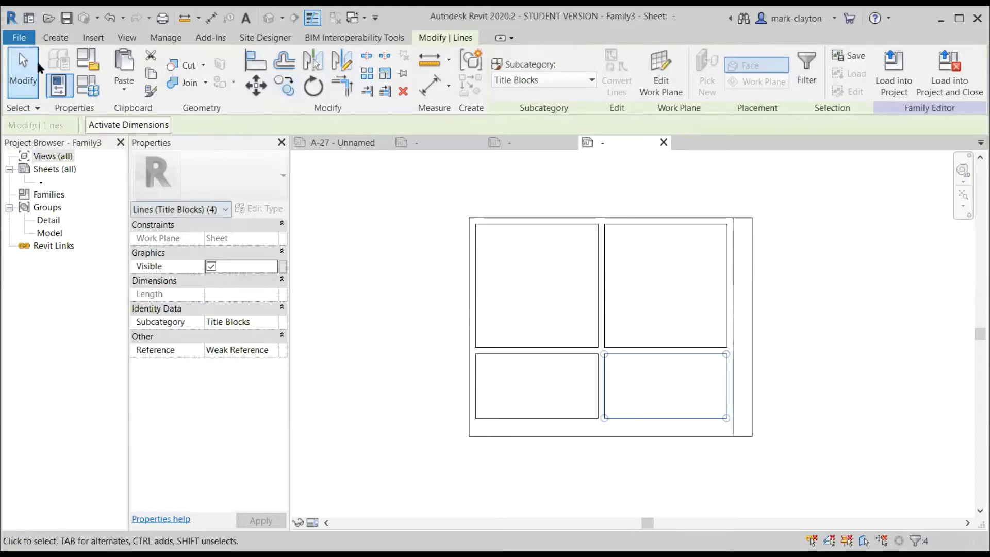
pyautogui.click(23, 72)
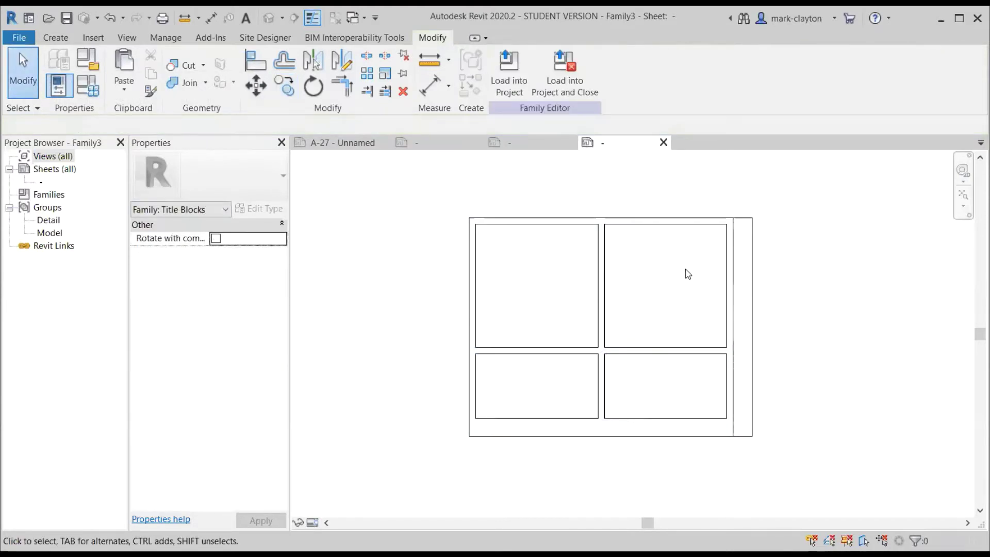
pyautogui.scroll(3, 776, 330)
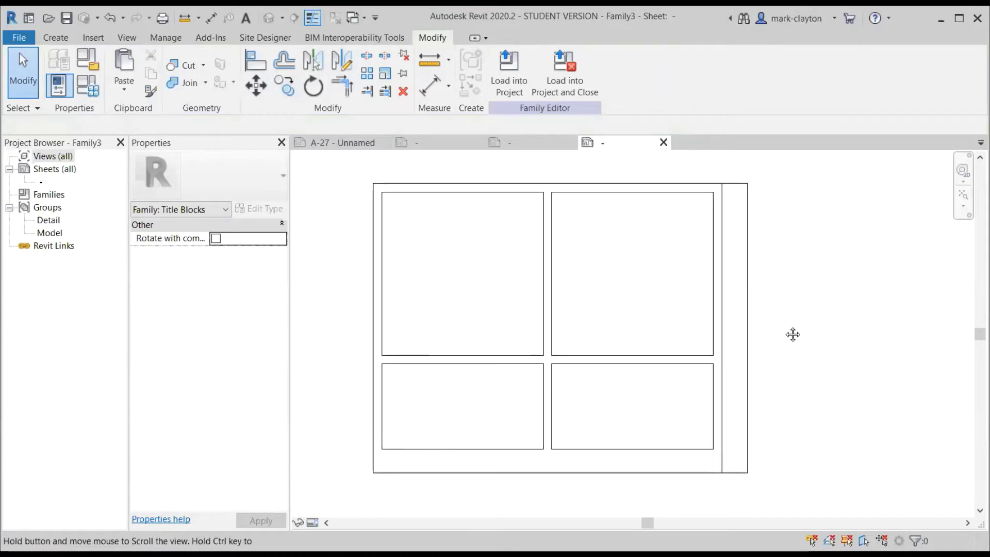
pyautogui.moveTo(796, 334); pyautogui.dragTo(809, 331, button='middle')
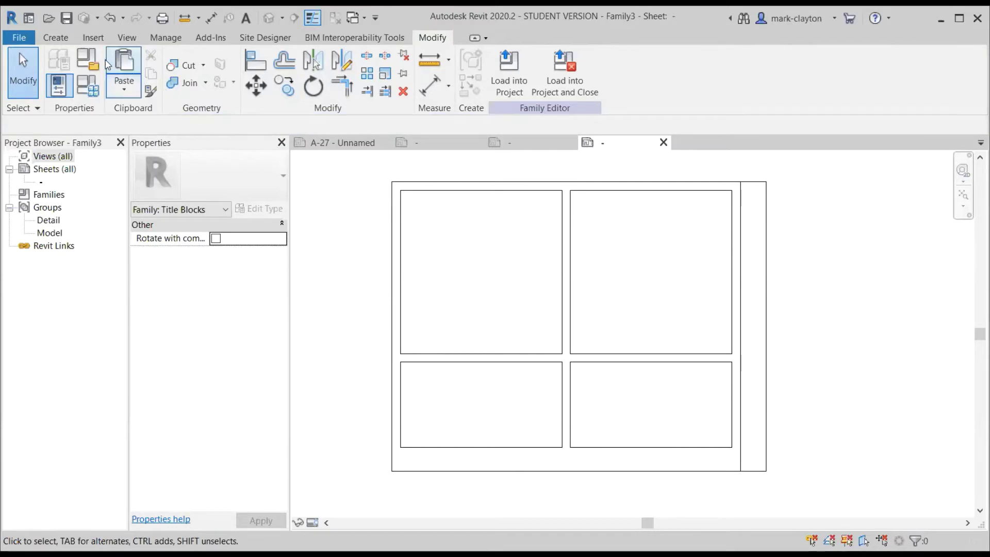
pyautogui.click(56, 39)
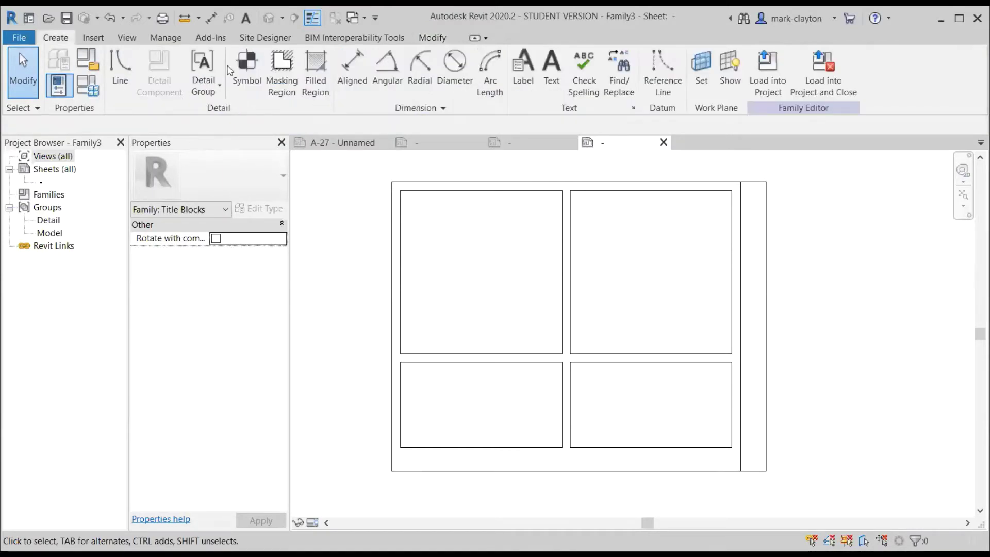
pyautogui.click(511, 191)
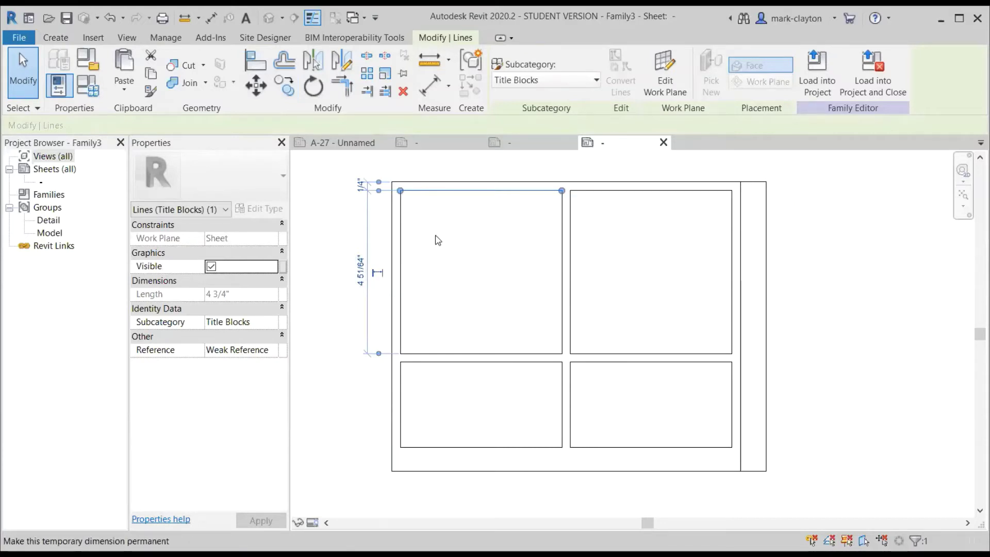
# Set the upper-left box's height to 4 3/4".
pyautogui.click(487, 230)
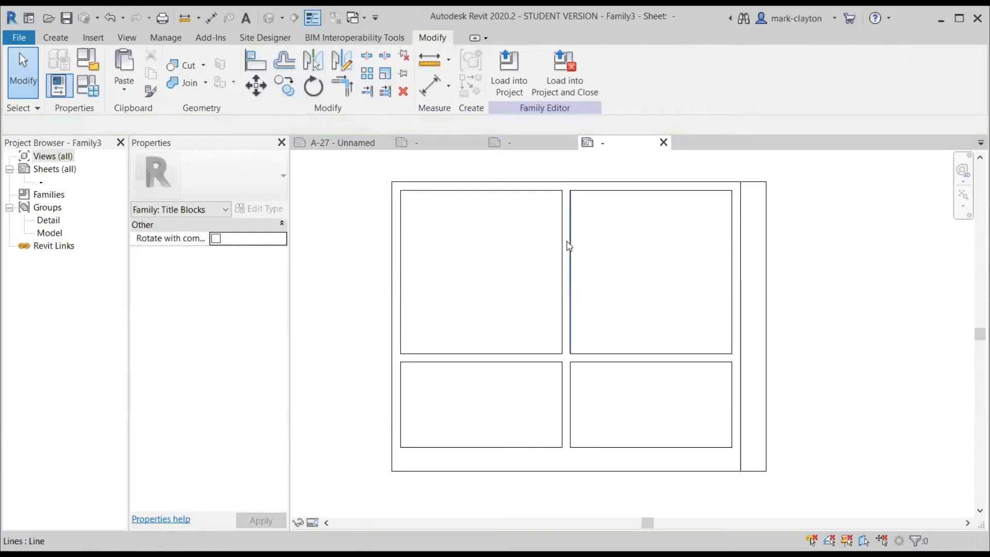
pyautogui.click(511, 242)
pyautogui.moveTo(505, 241); pyautogui.dragTo(517, 258, button='middle')
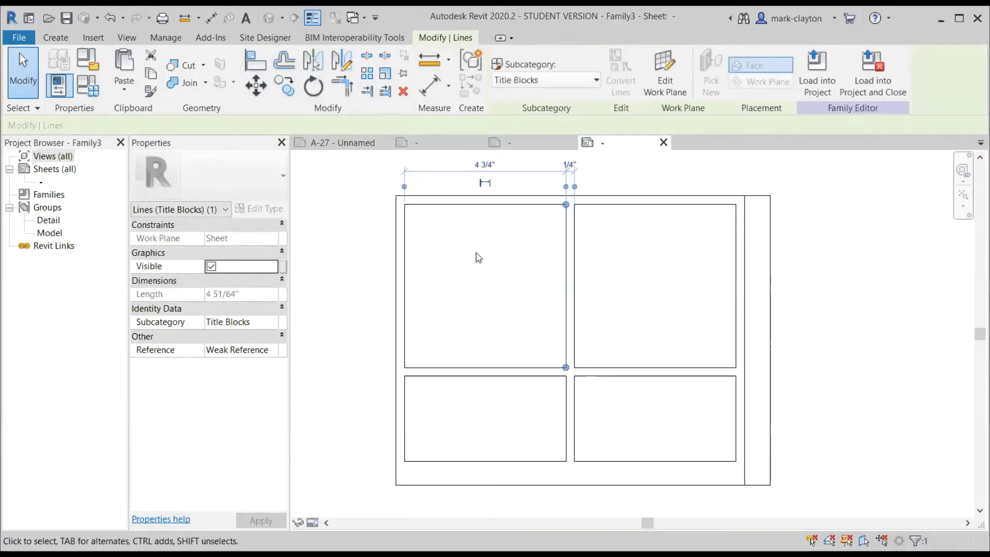
pyautogui.click(455, 367)
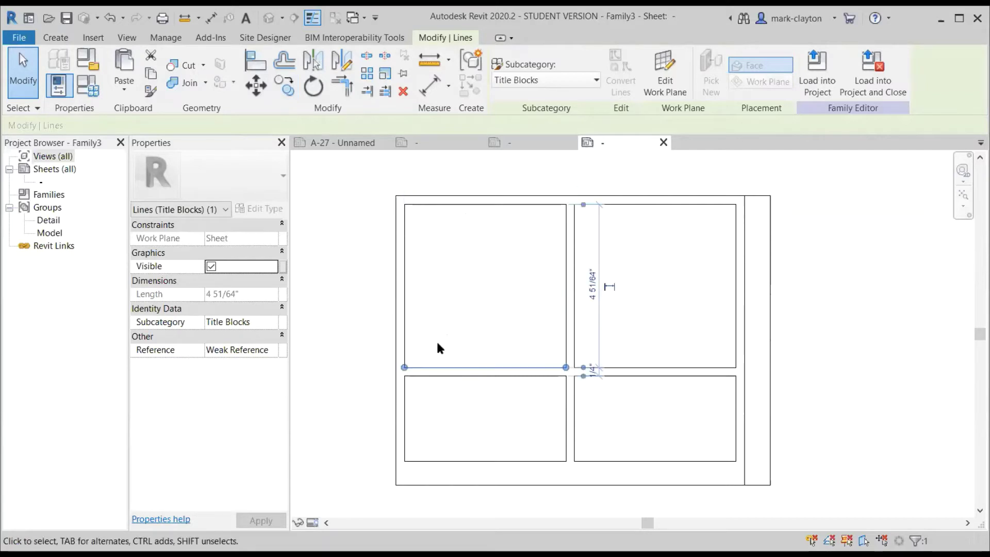
pyautogui.click(592, 298)
pyautogui.write('4')
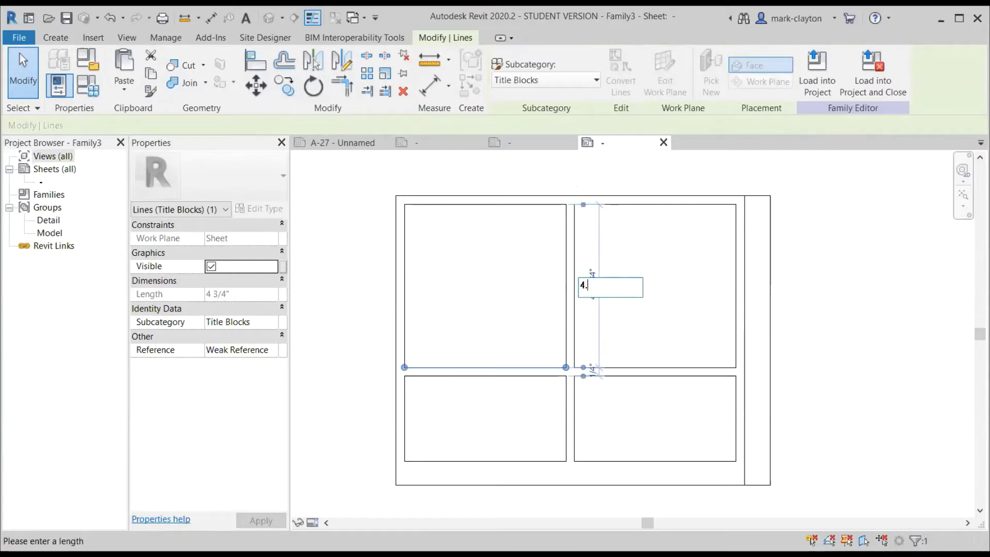
pyautogui.write('.75')
pyautogui.press('Return')
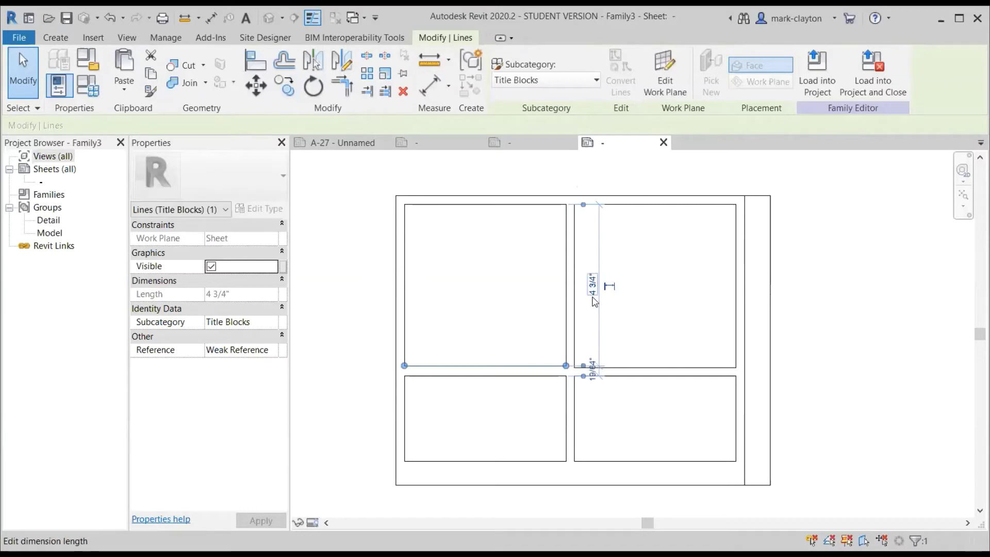
pyautogui.click(640, 278)
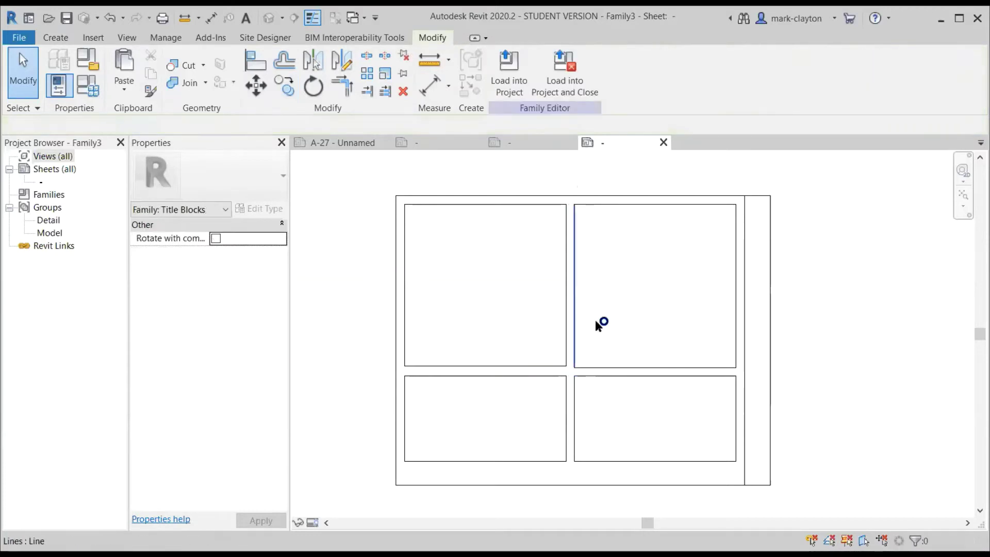
# Make the upper-right box 4 3/4" tall as well.
pyautogui.click(624, 363)
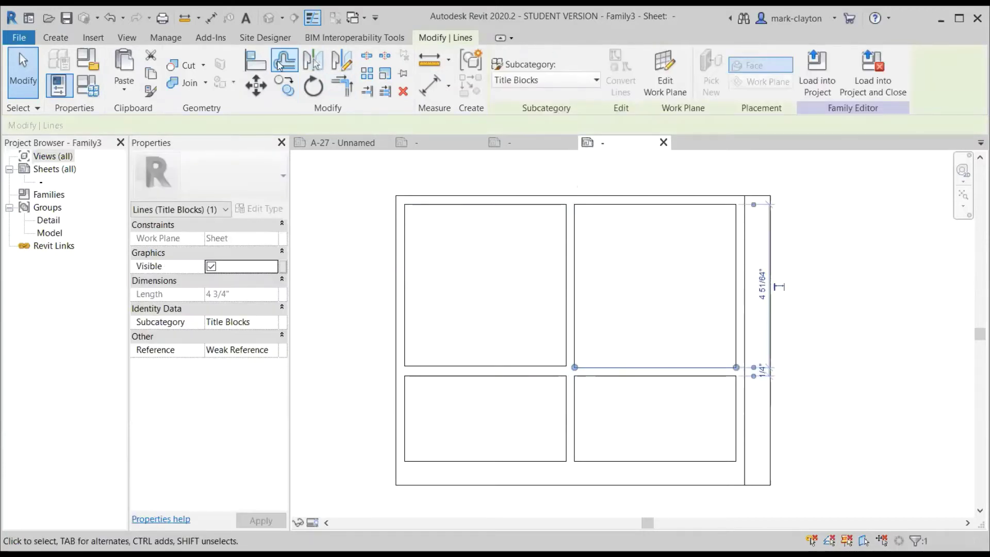
pyautogui.click(255, 60)
pyautogui.press('Escape')
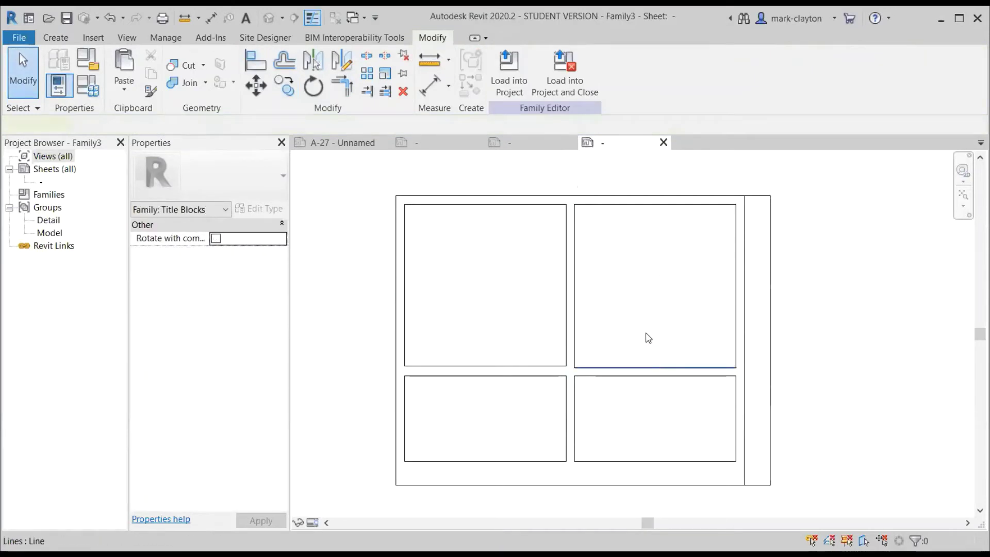
pyautogui.click(663, 367)
pyautogui.click(761, 288)
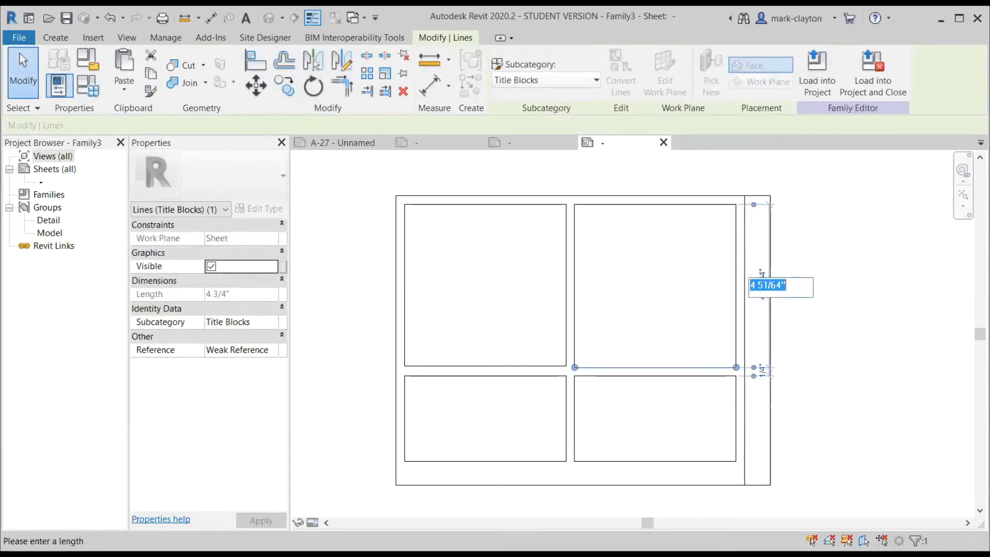
pyautogui.write('4.75')
pyautogui.press('Return')
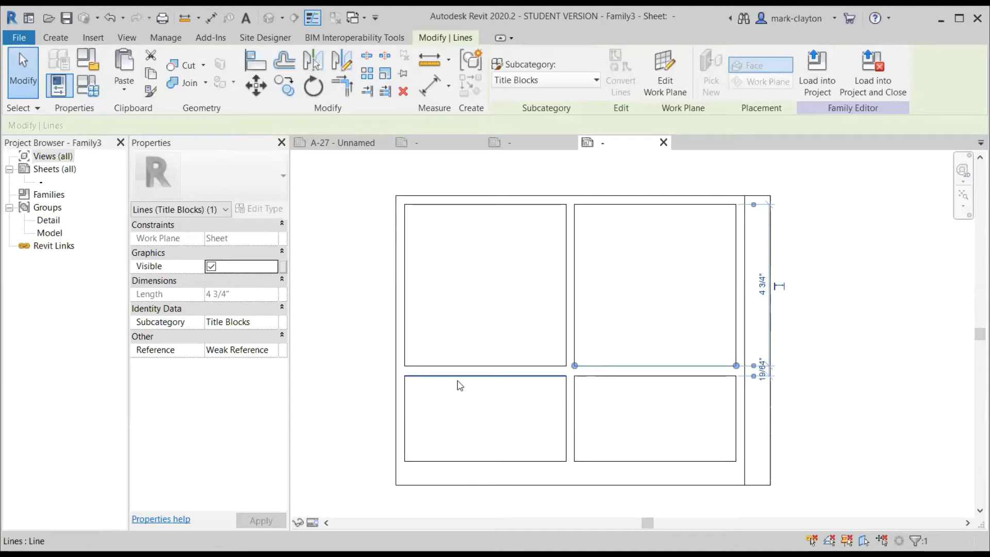
# Make the gaps above both lower boxes 1/4".
pyautogui.click(490, 376)
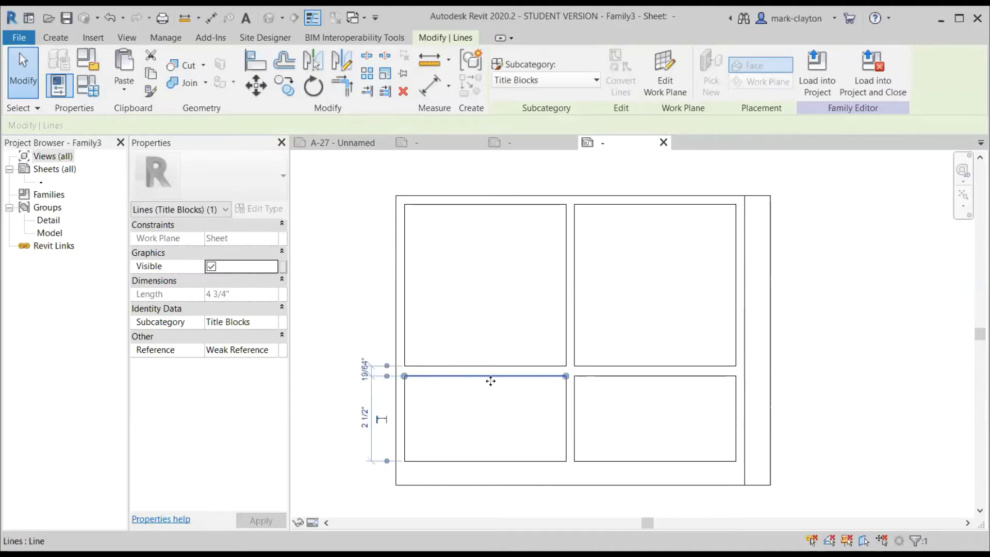
pyautogui.click(364, 369)
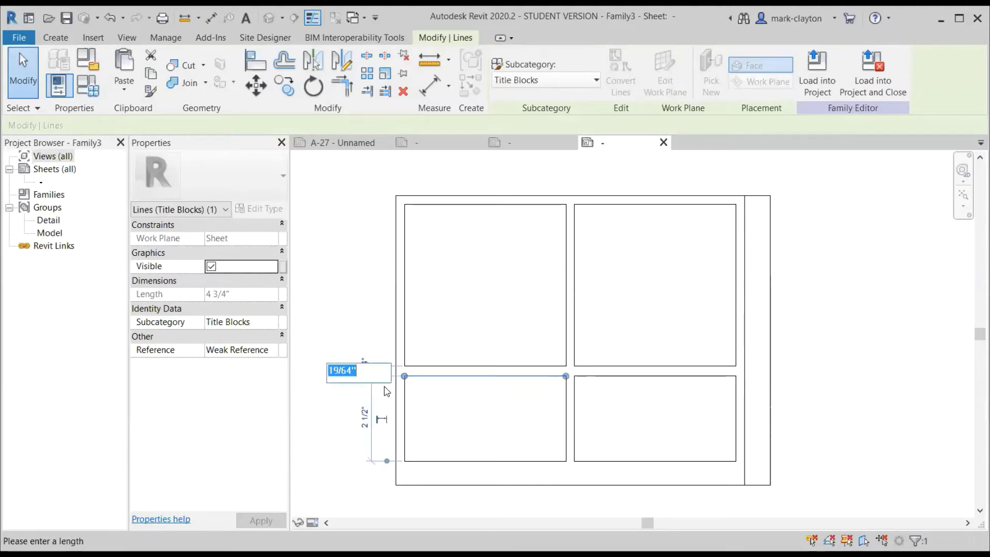
pyautogui.write('1/4')
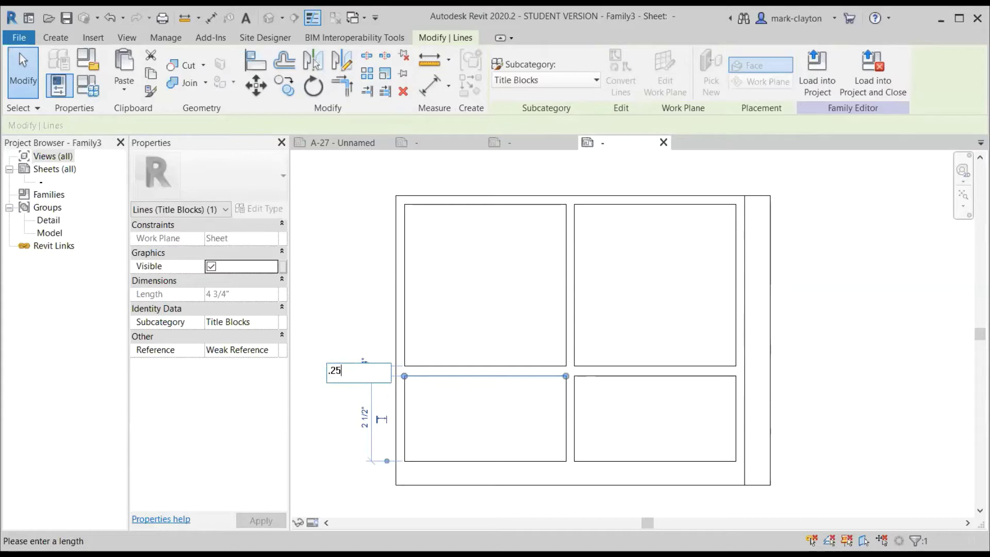
pyautogui.press('Return')
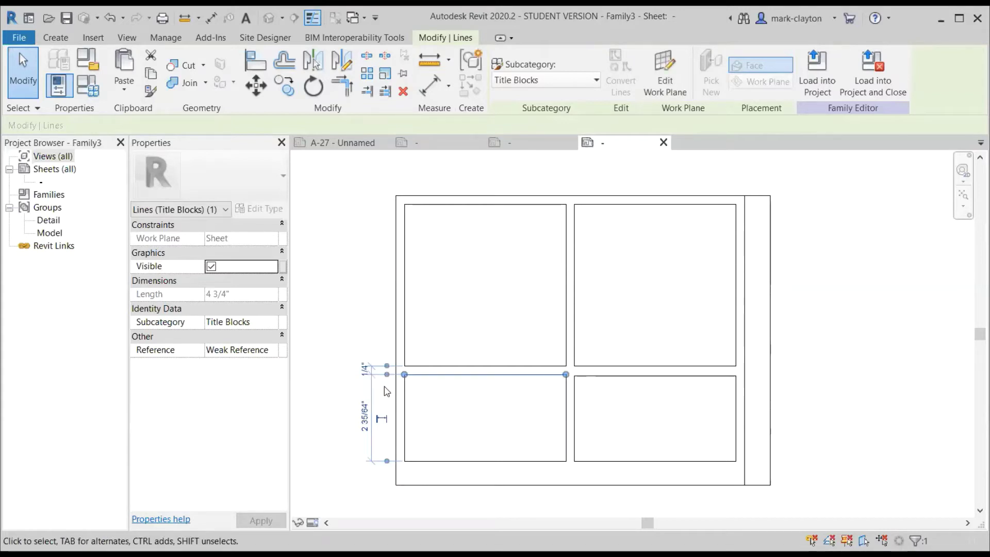
pyautogui.click(593, 376)
pyautogui.click(534, 369)
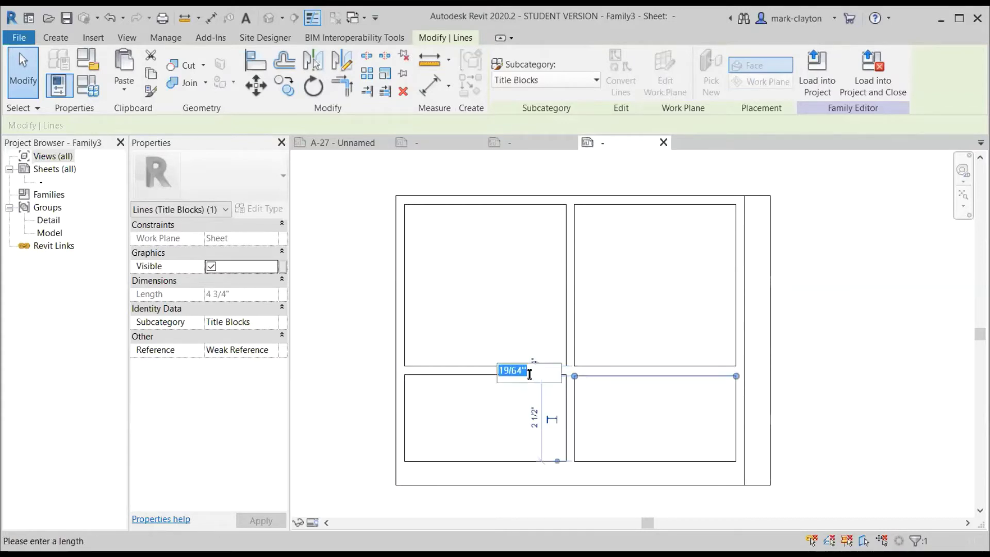
pyautogui.write('.25')
pyautogui.press('Return')
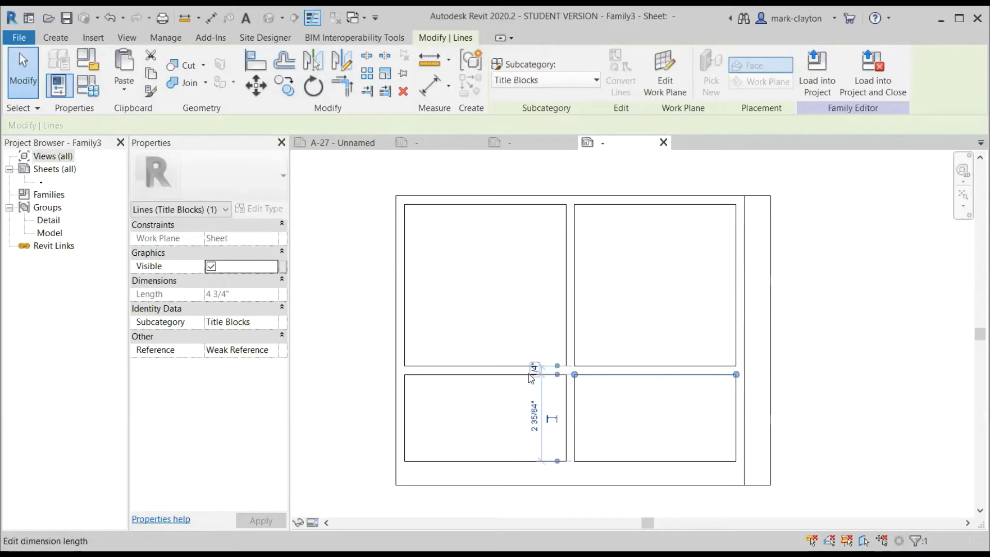
# Set both lower boxes to 2 1/2" tall.
pyautogui.click(487, 460)
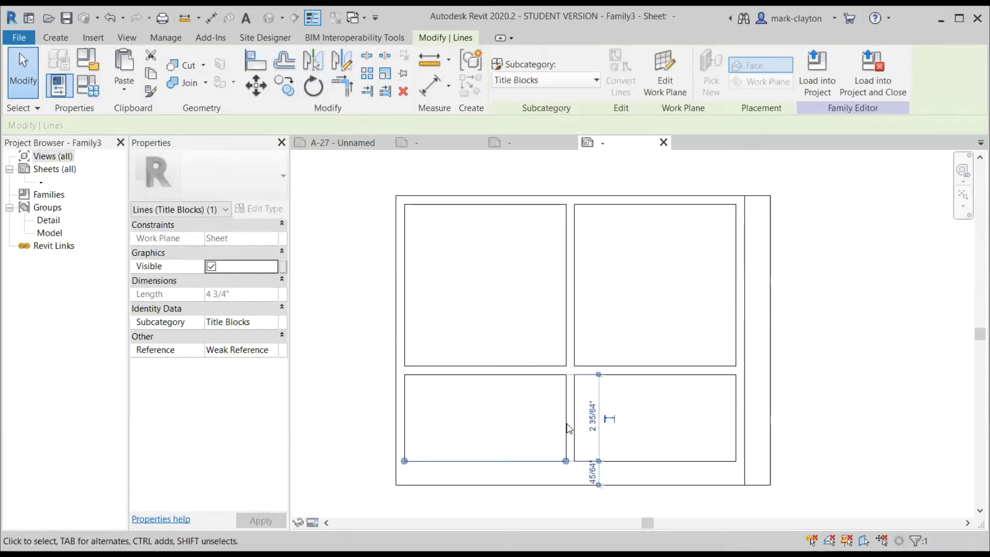
pyautogui.click(593, 416)
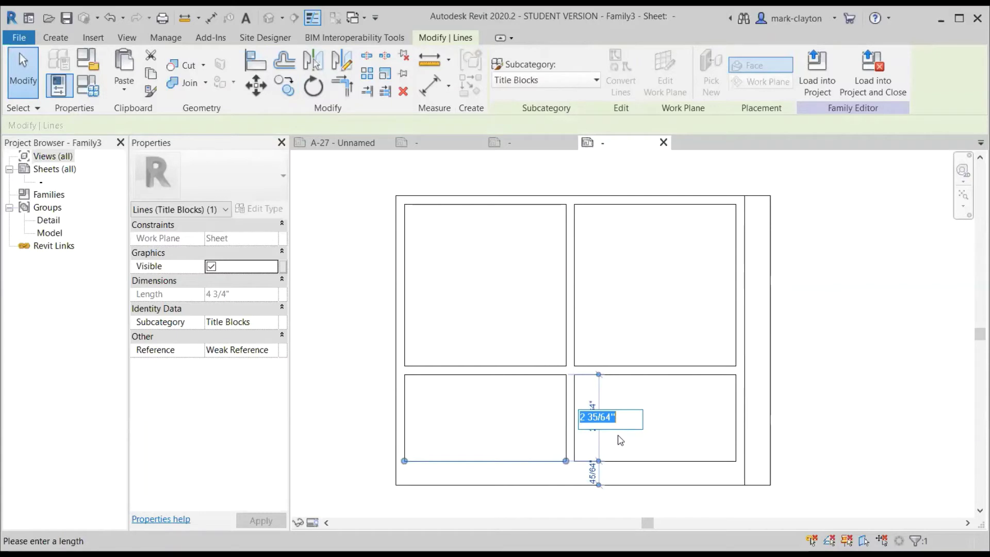
pyautogui.write('2.5')
pyautogui.press('Return')
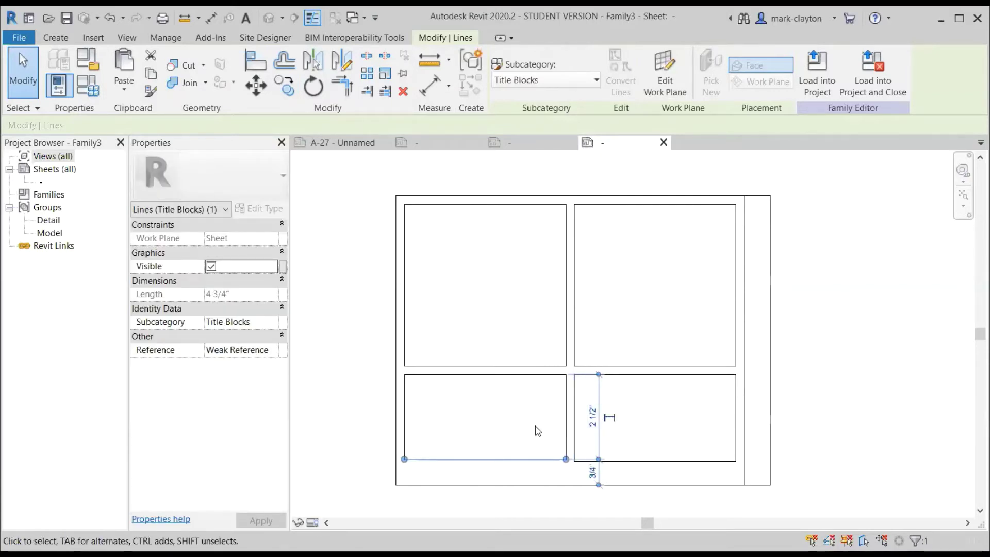
pyautogui.click(624, 460)
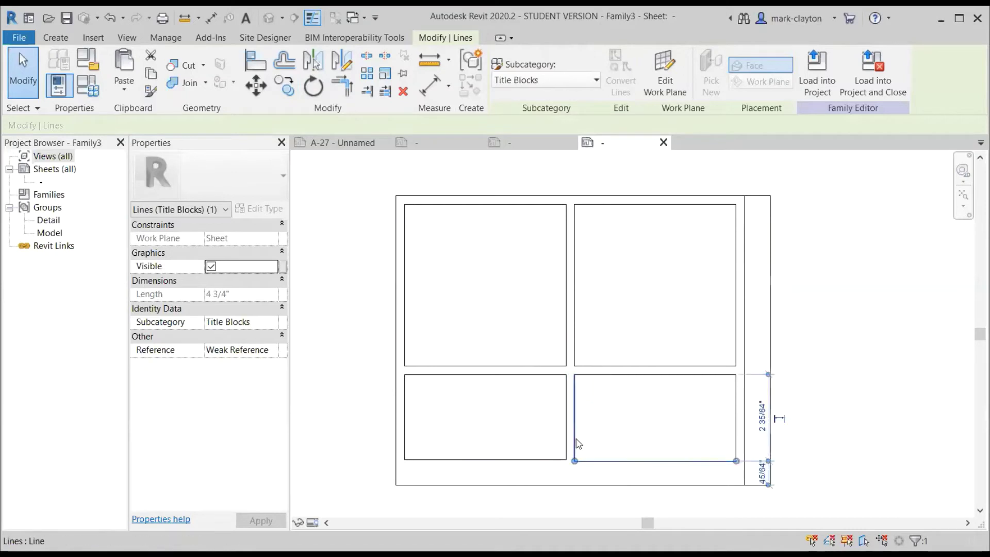
pyautogui.click(763, 416)
pyautogui.write('2')
pyautogui.press('Return')
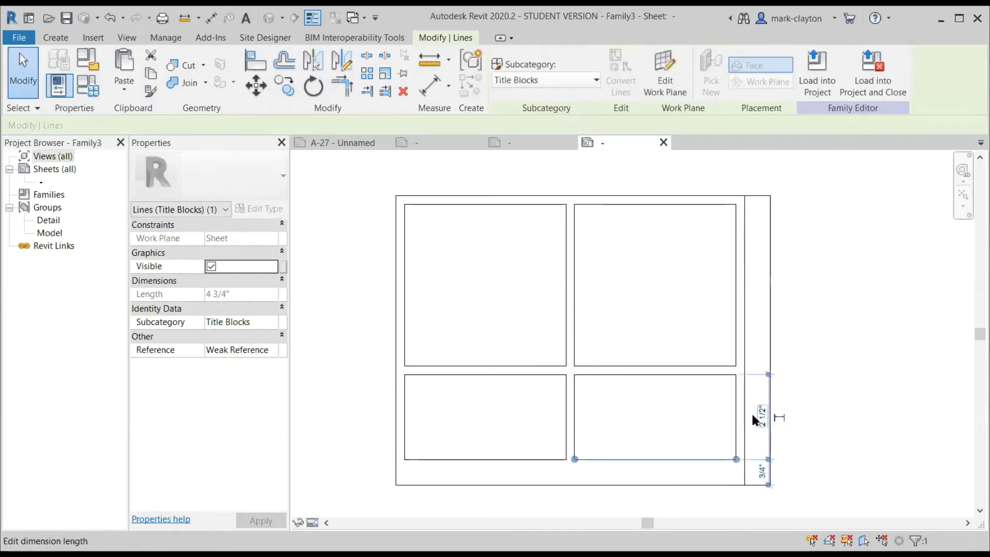
pyautogui.click(539, 272)
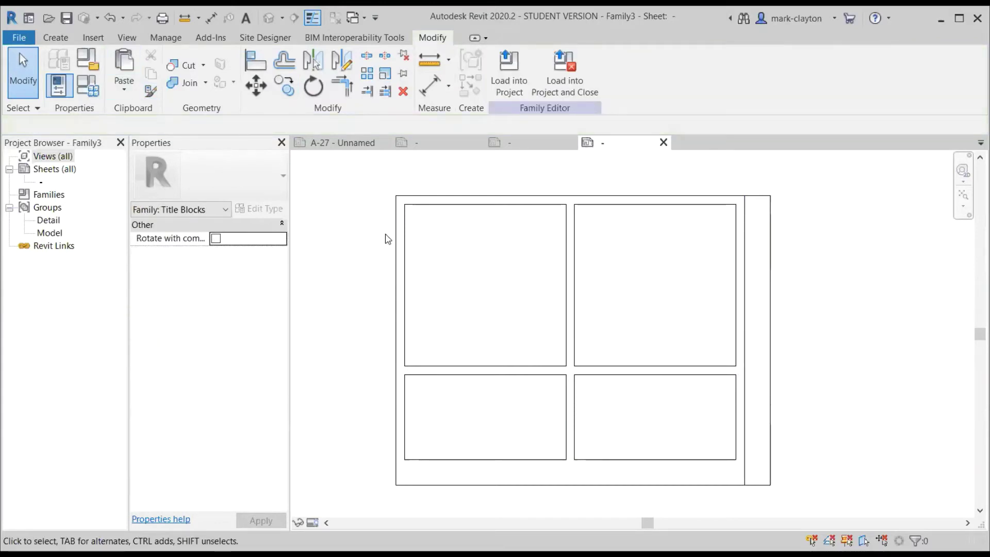
# Label the upper-left box with the text note 4 3/4"x 4 3/4".
pyautogui.click(456, 206)
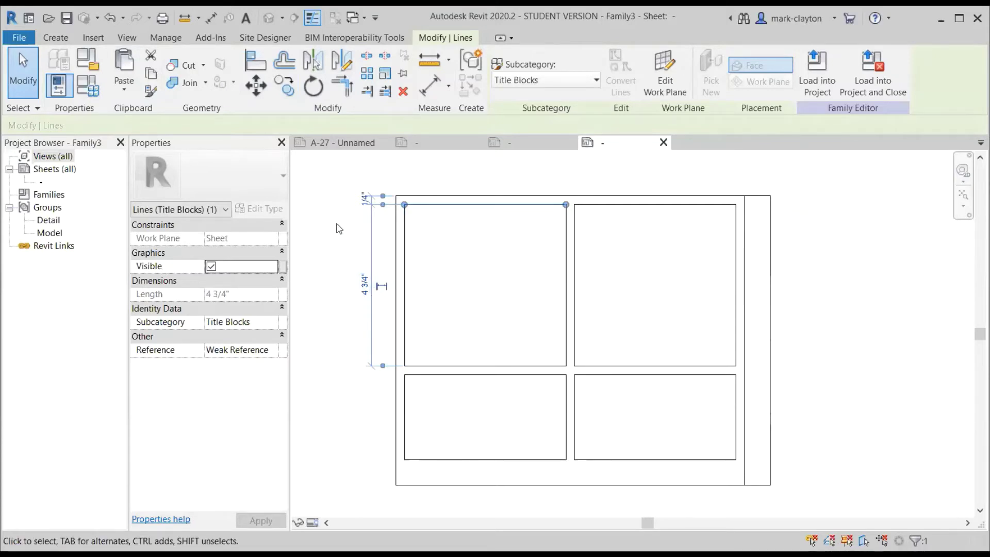
pyautogui.click(308, 229)
pyautogui.click(62, 37)
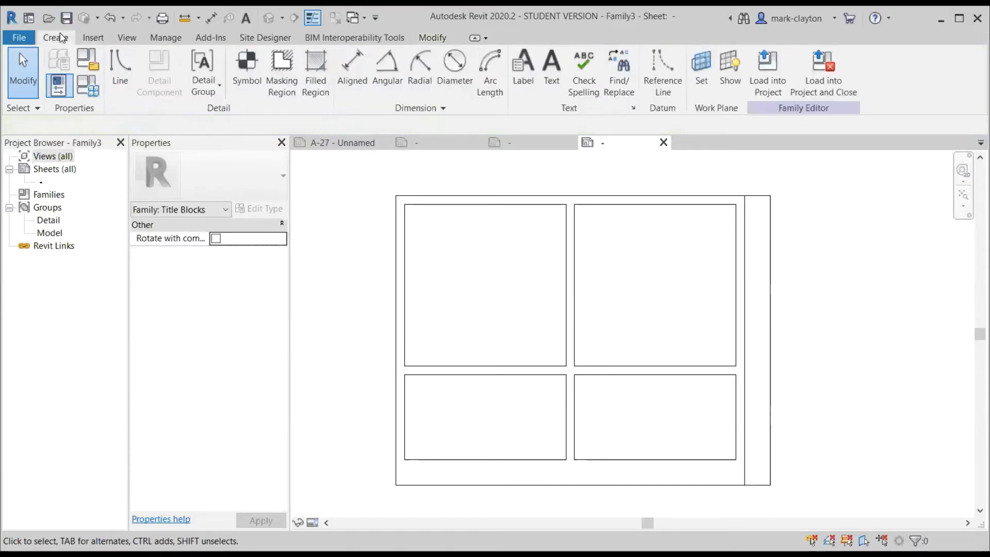
pyautogui.click(550, 67)
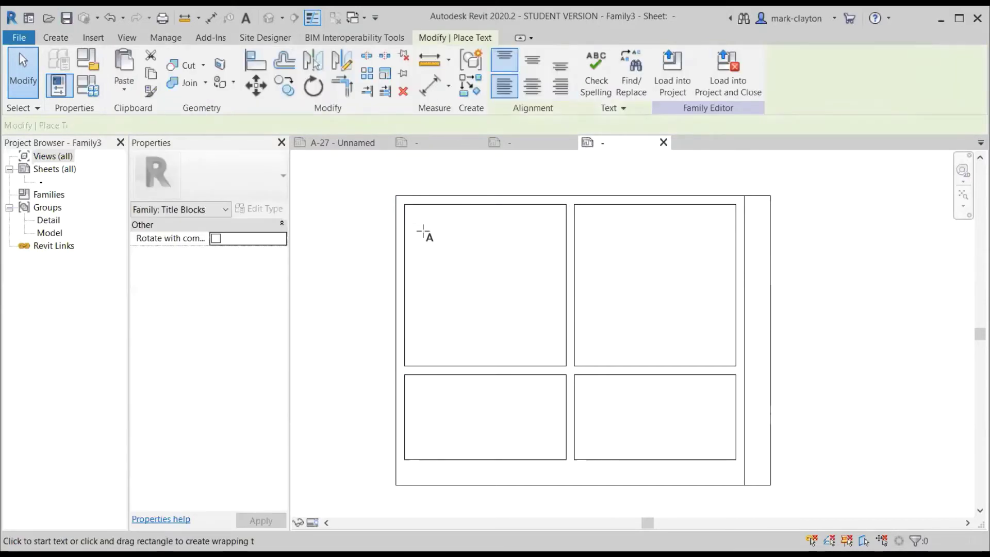
pyautogui.click(431, 259)
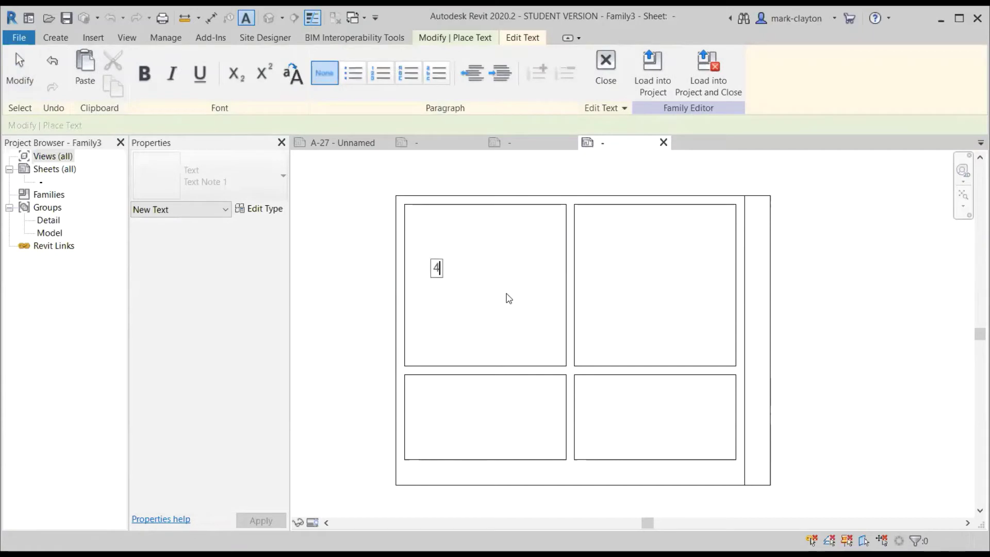
pyautogui.write('4 3/4"x 4 3/')
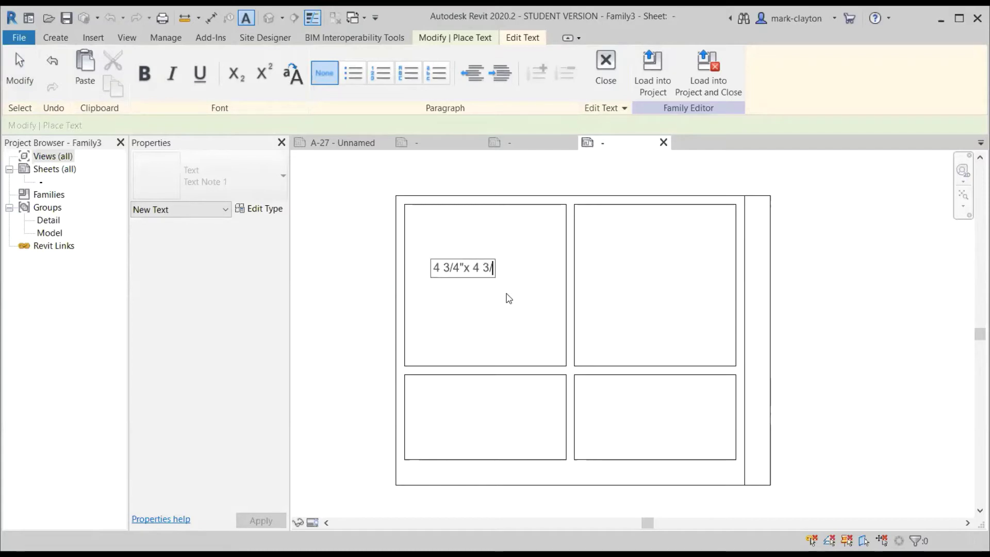
pyautogui.write('4"')
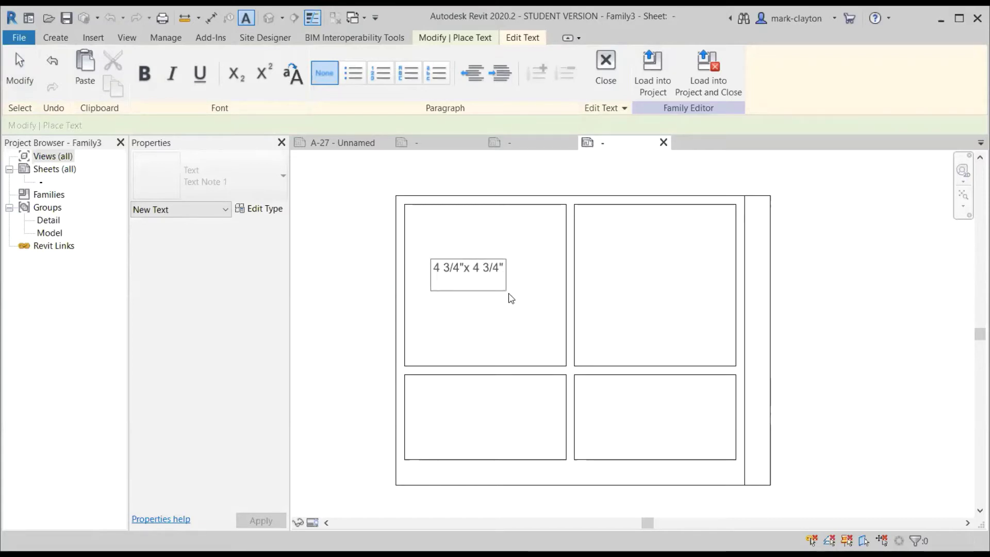
pyautogui.click(863, 225)
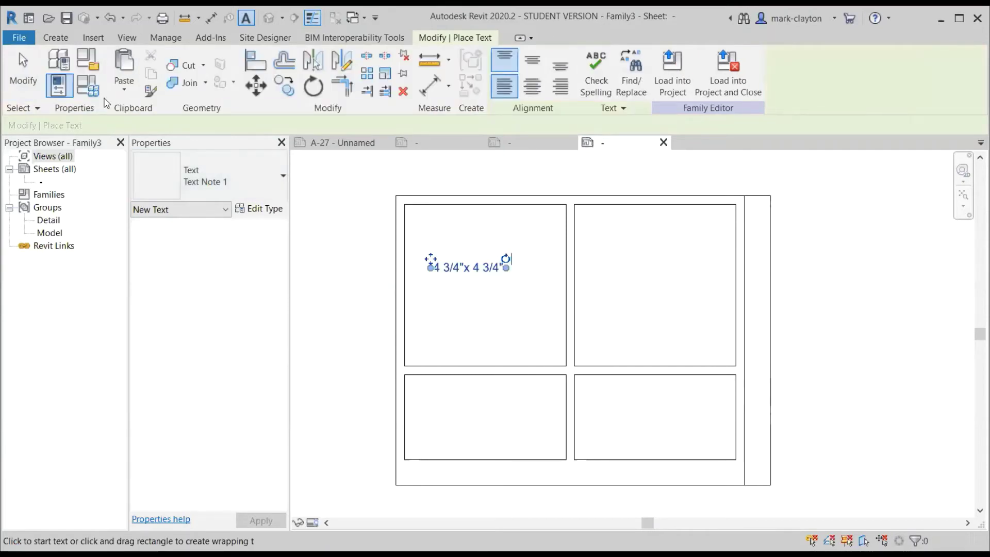
pyautogui.click(25, 77)
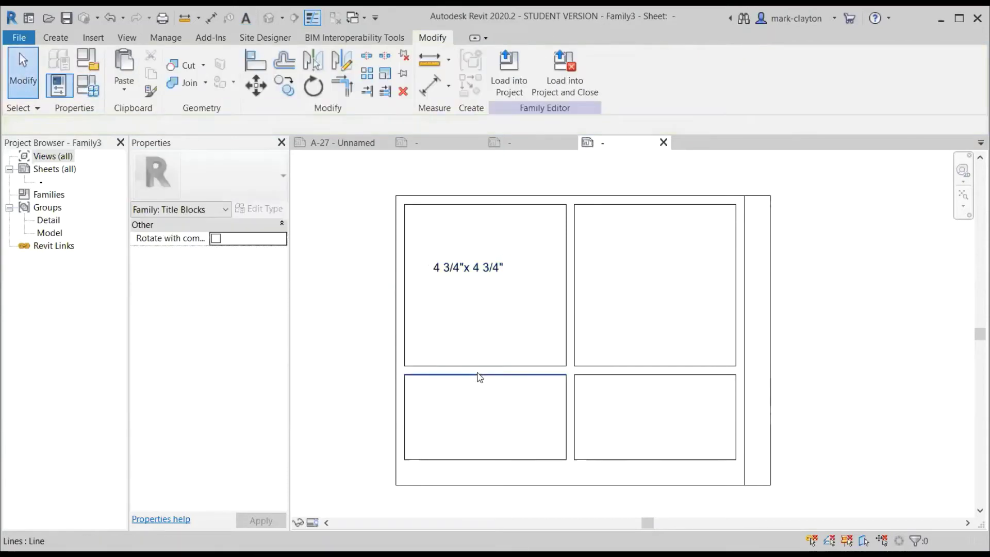
# Label the lower-left box 4 3/4" x 2.5", removing the stray empty line.
pyautogui.click(500, 375)
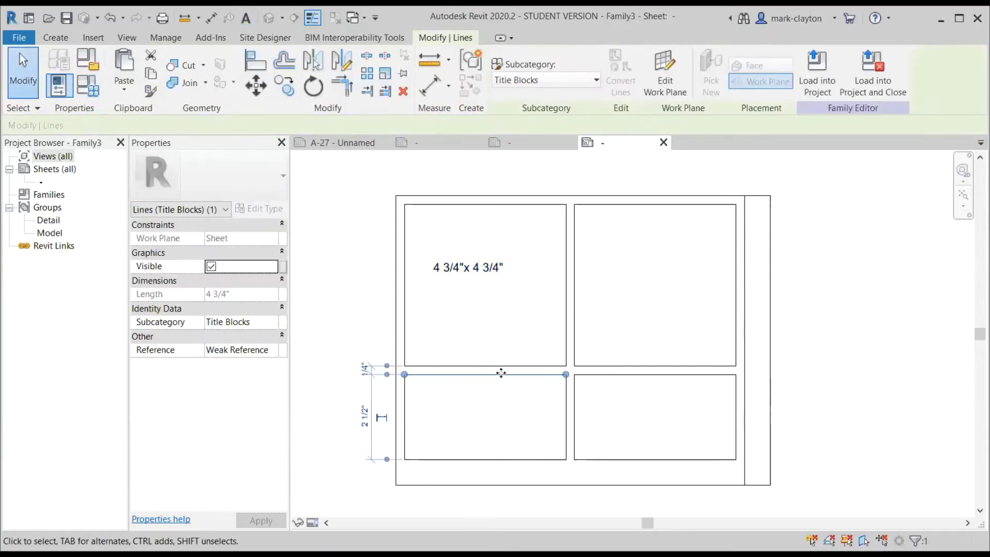
pyautogui.click(466, 417)
pyautogui.click(57, 41)
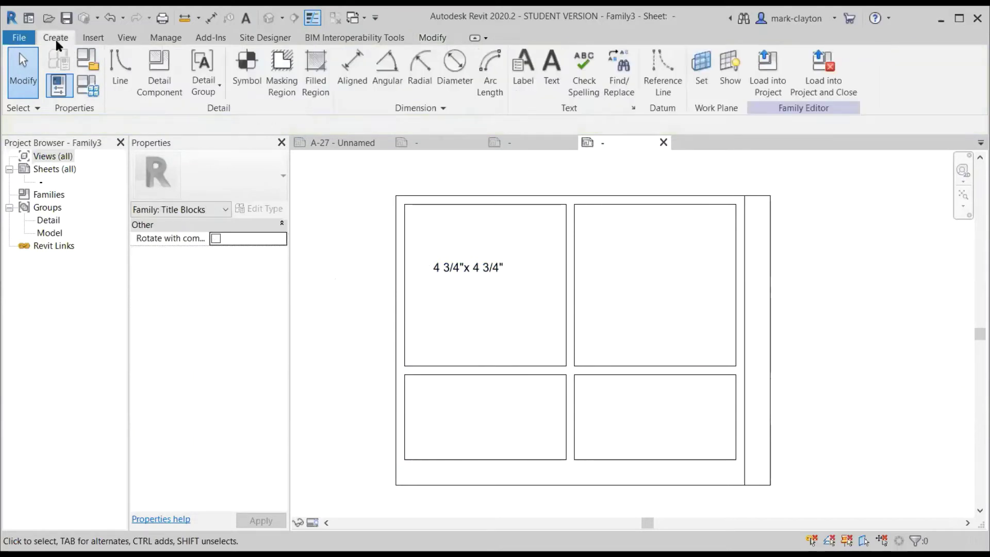
pyautogui.click(551, 69)
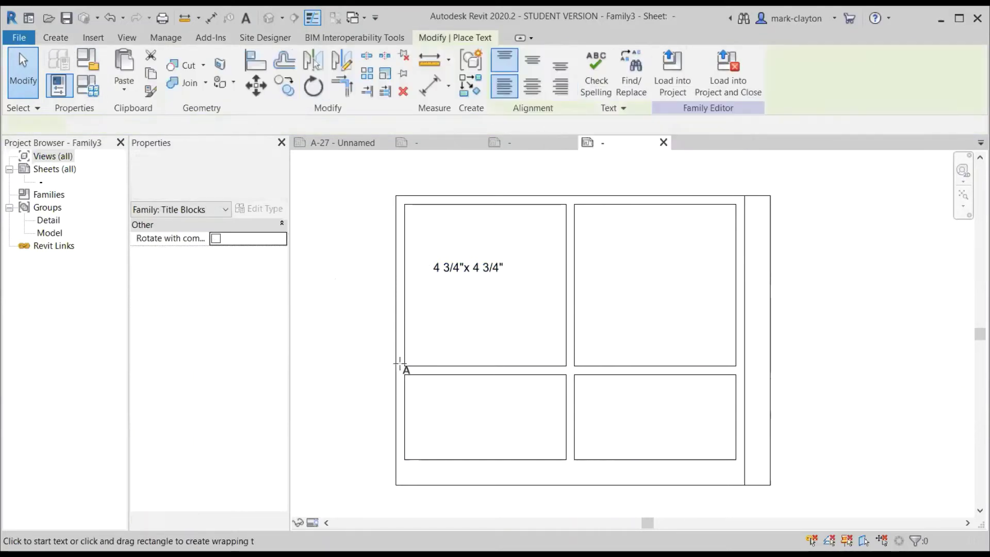
pyautogui.click(432, 400)
pyautogui.write('4 3/4"')
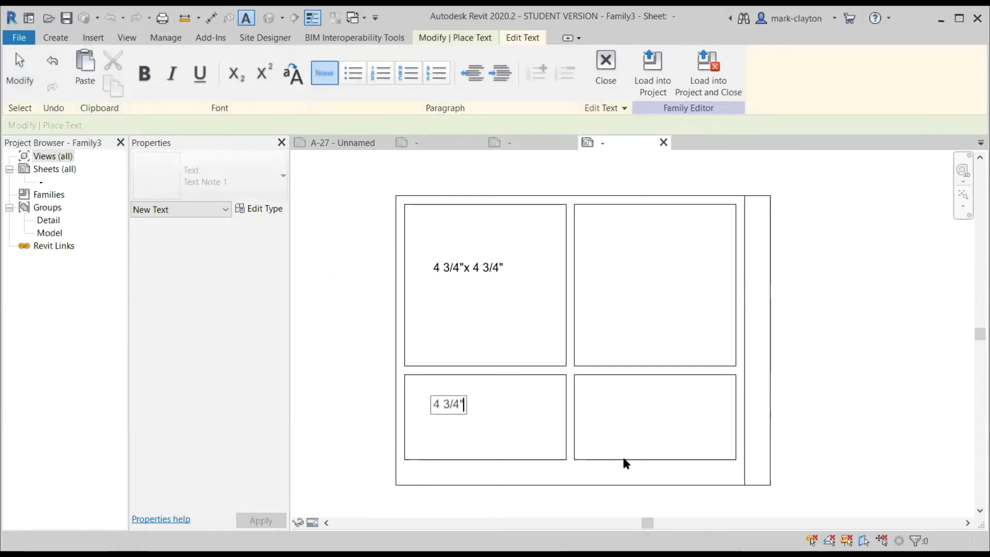
pyautogui.write(' x 2.5')
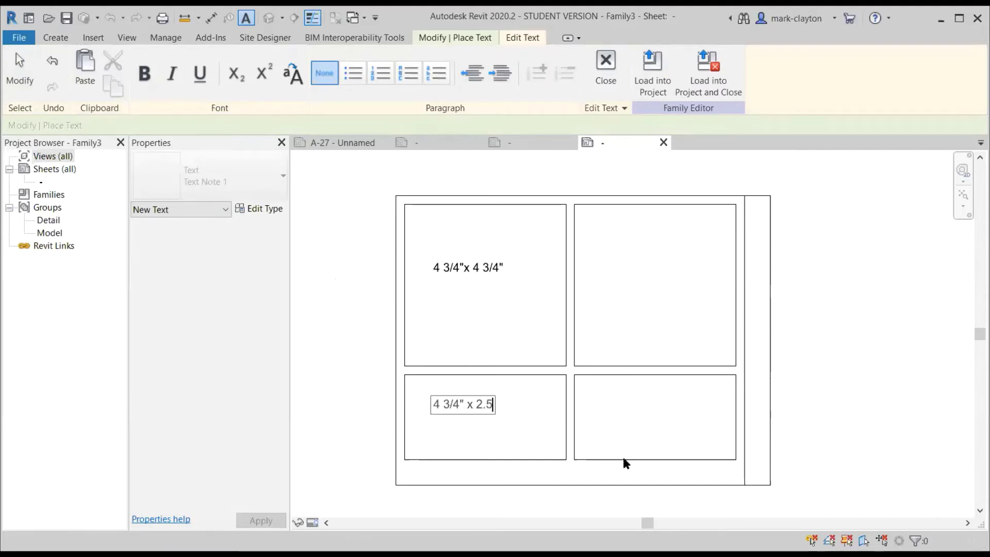
pyautogui.write('"')
pyautogui.press('Return')
pyautogui.press('BackSpace')
pyautogui.click(19, 69)
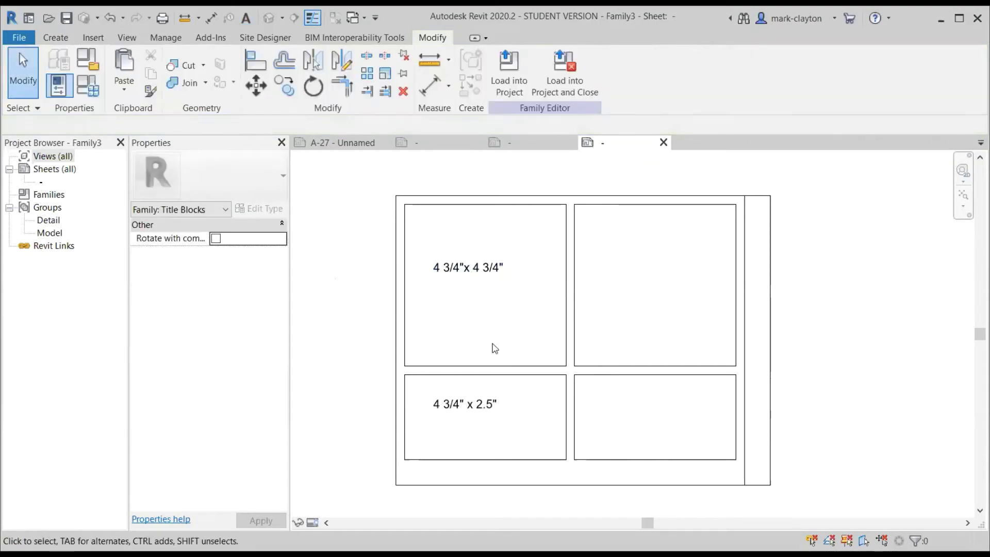
# Save the titleblock family as 'Letter titleblock left b.rfa'.
pyautogui.click(21, 39)
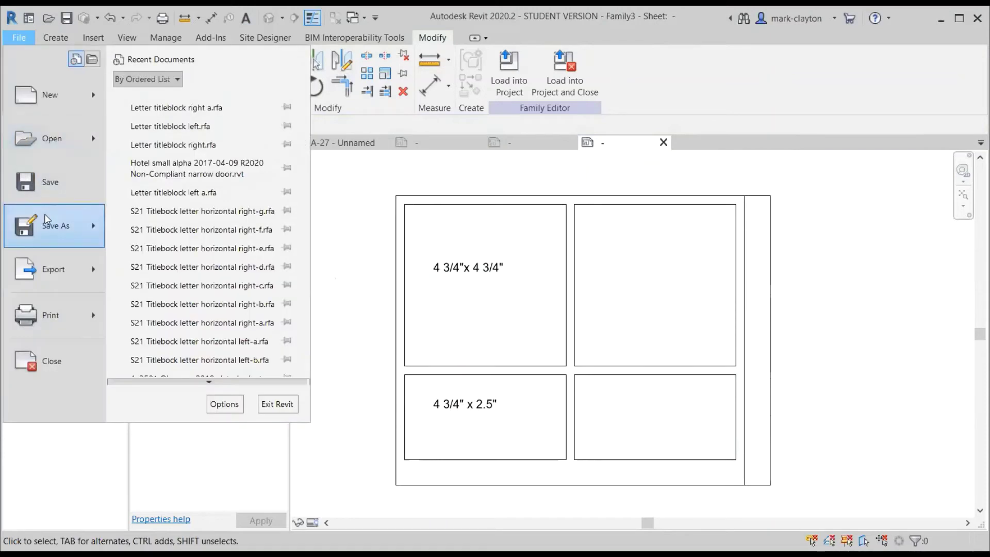
pyautogui.moveTo(48, 218)
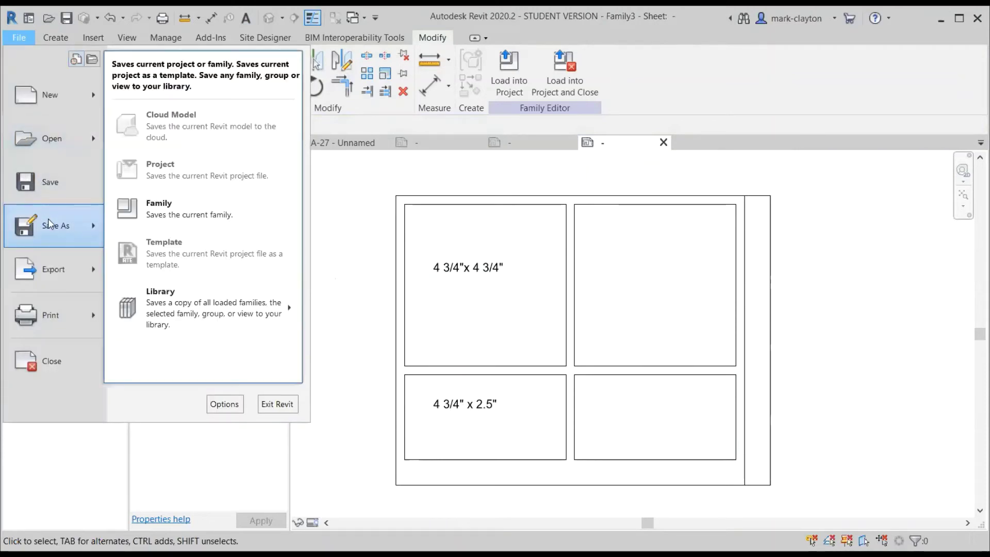
pyautogui.click(149, 212)
pyautogui.scroll(-3, 295, 342)
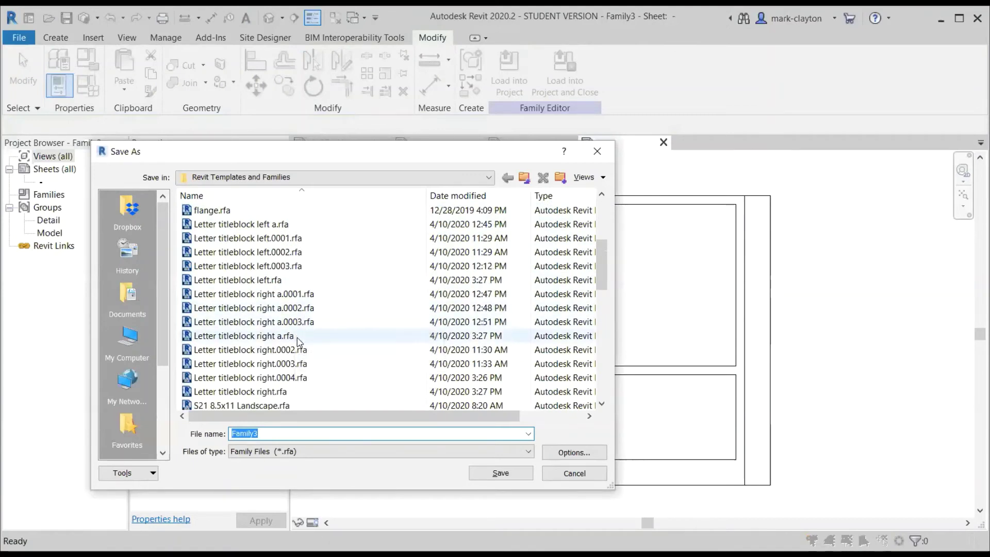
pyautogui.click(273, 280)
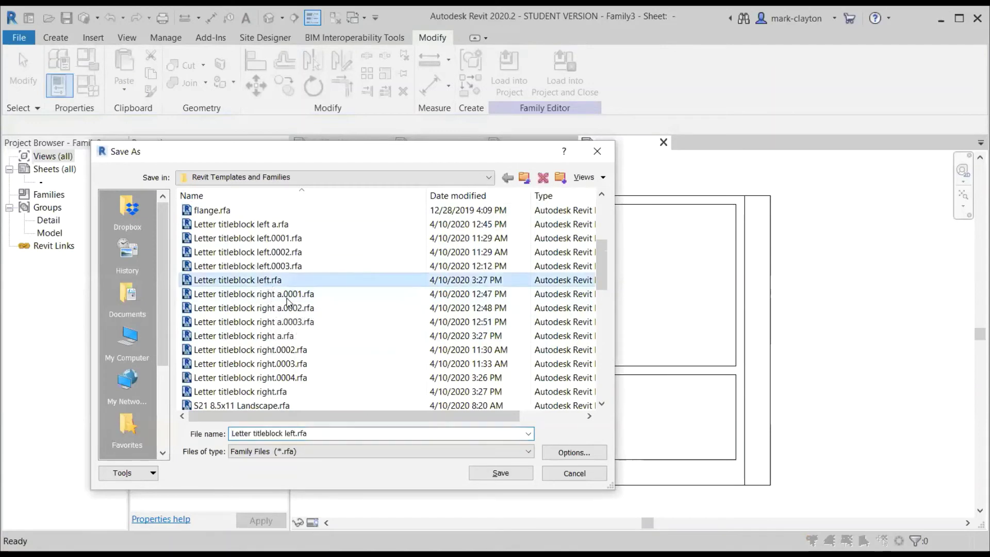
pyautogui.click(295, 435)
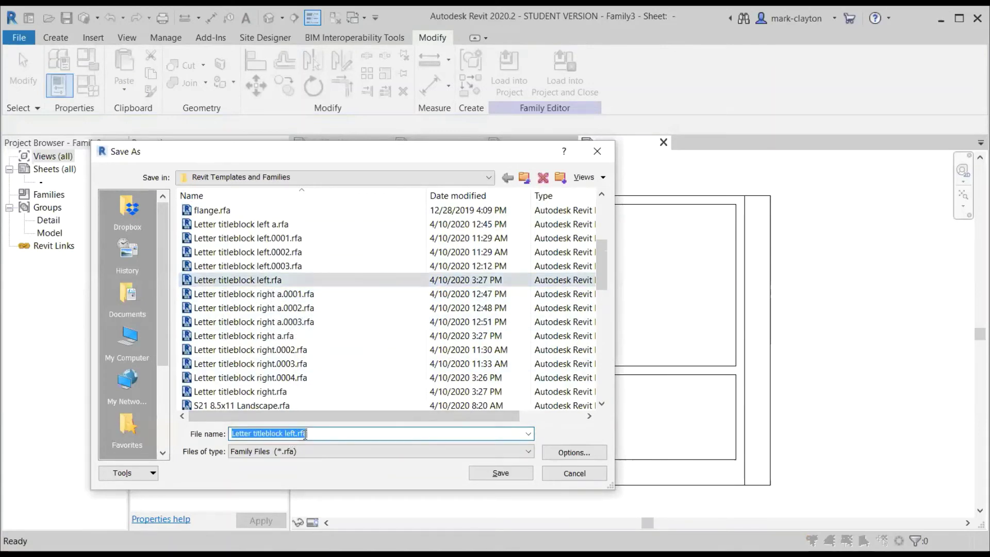
pyautogui.click(295, 433)
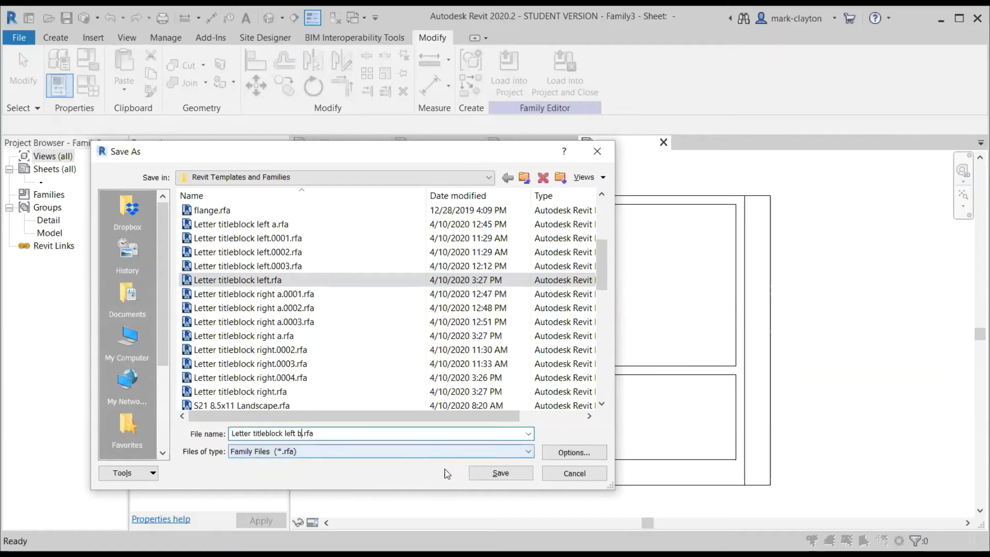
pyautogui.click(498, 472)
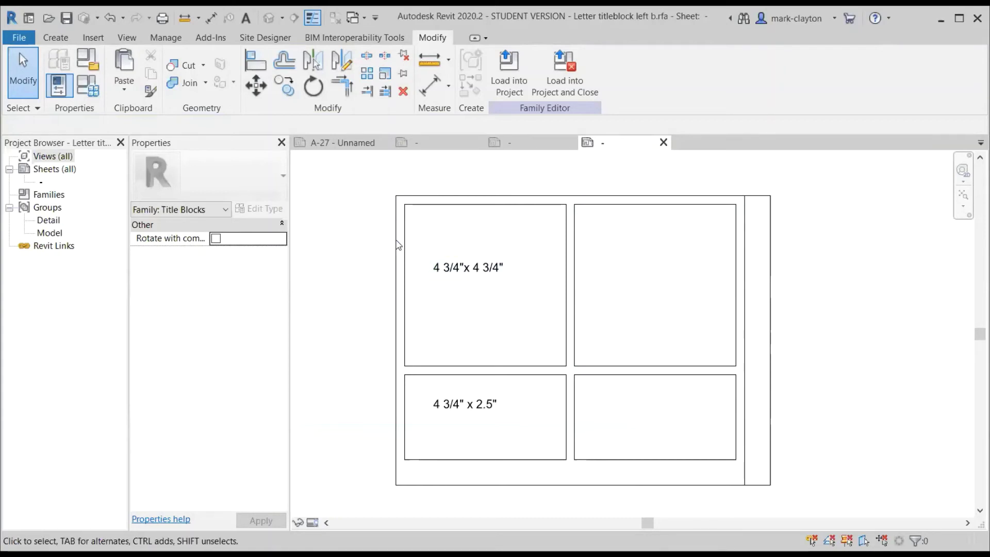
# Create a 'Show guidelines' parameter controlling the guideline boxes and labels, excluding the outer border.
pyautogui.moveTo(363, 178); pyautogui.dragTo(758, 502)
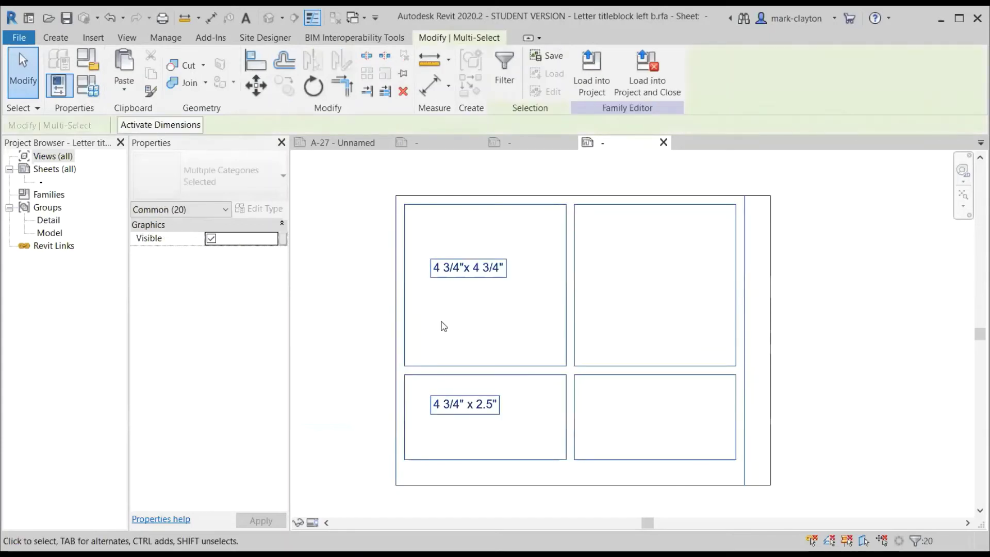
pyautogui.keyDown('shift'); pyautogui.click(396, 326); pyautogui.keyUp('shift')
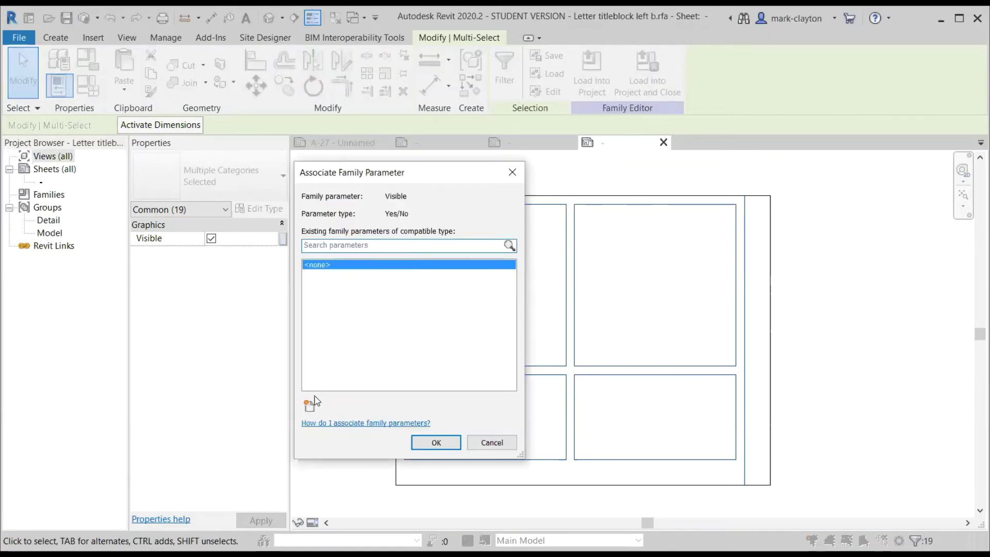
pyautogui.click(309, 407)
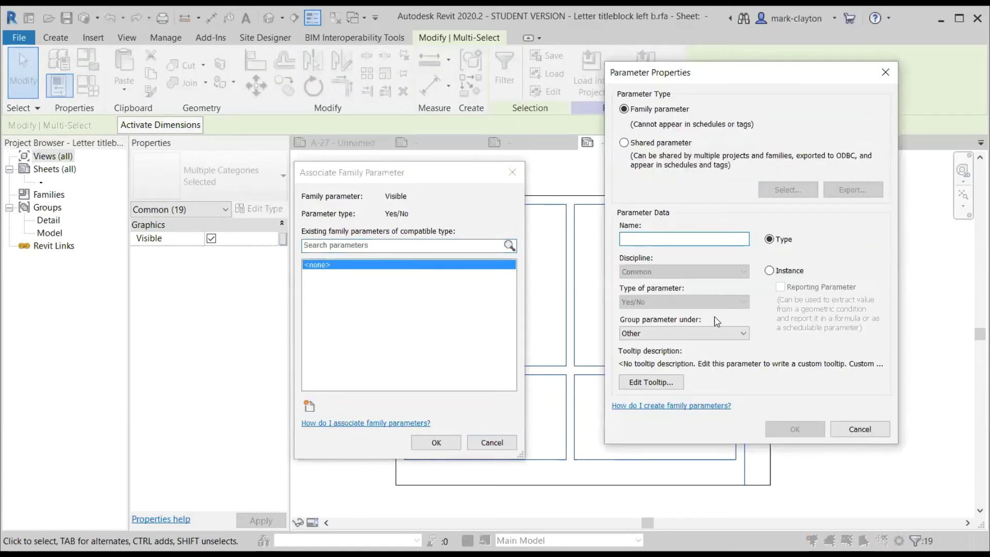
pyautogui.write('Show g')
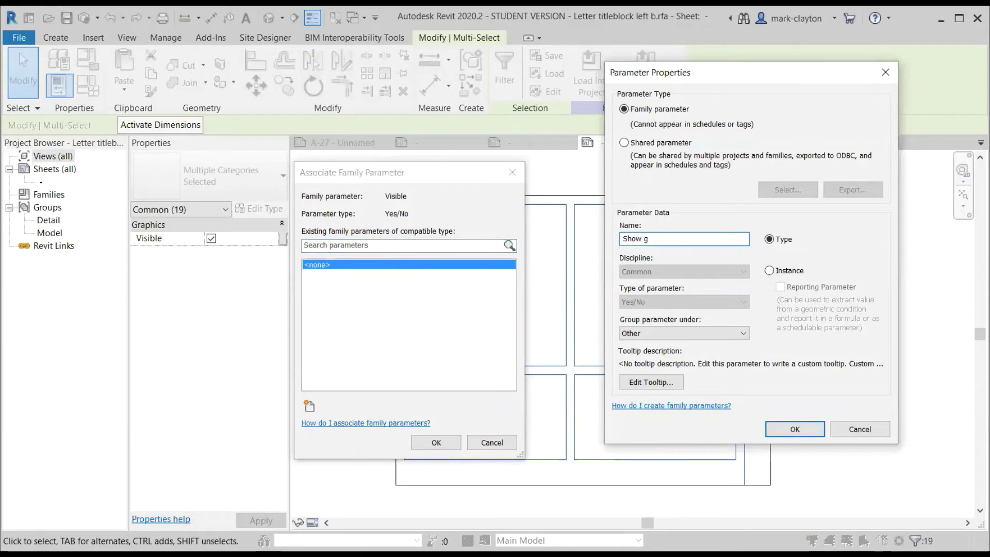
pyautogui.write('uidelines')
pyautogui.click(793, 429)
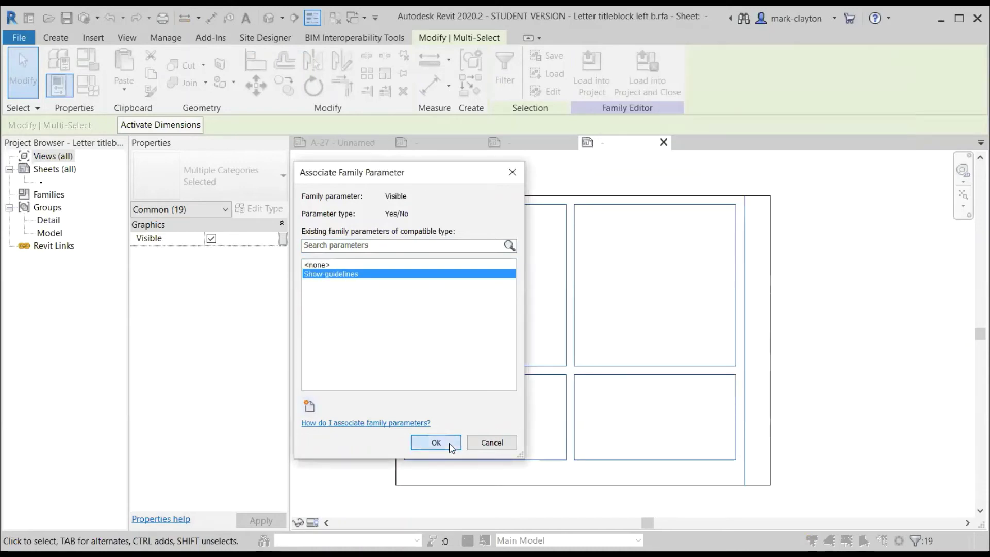
# Link guideline visibility to Show guidelines and load the family into the Hotel project.
pyautogui.click(447, 441)
pyautogui.click(892, 318)
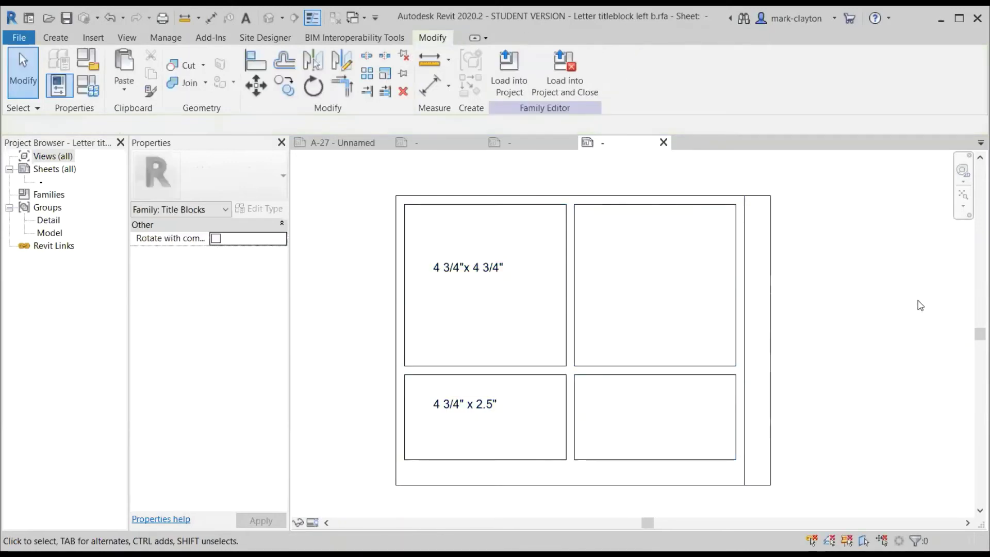
pyautogui.click(494, 86)
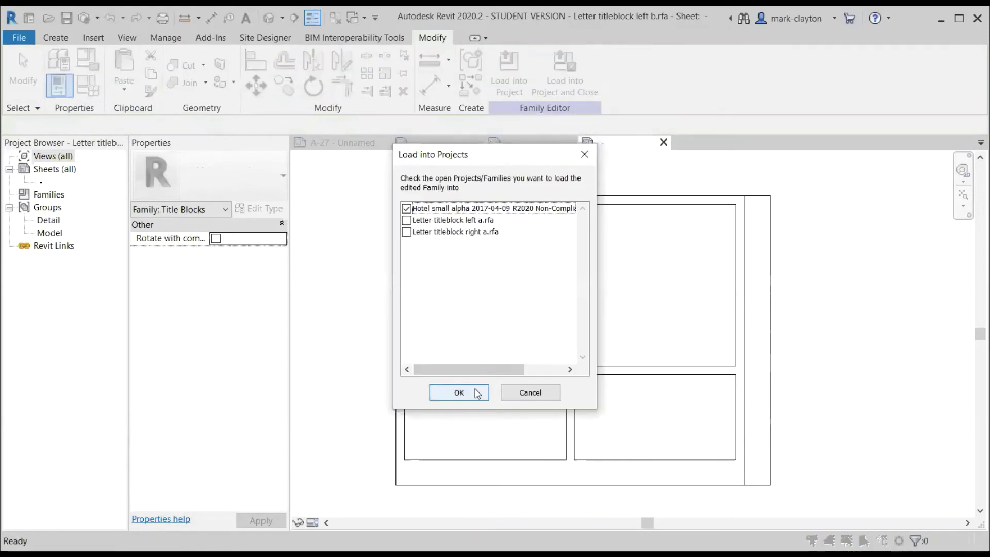
pyautogui.click(458, 392)
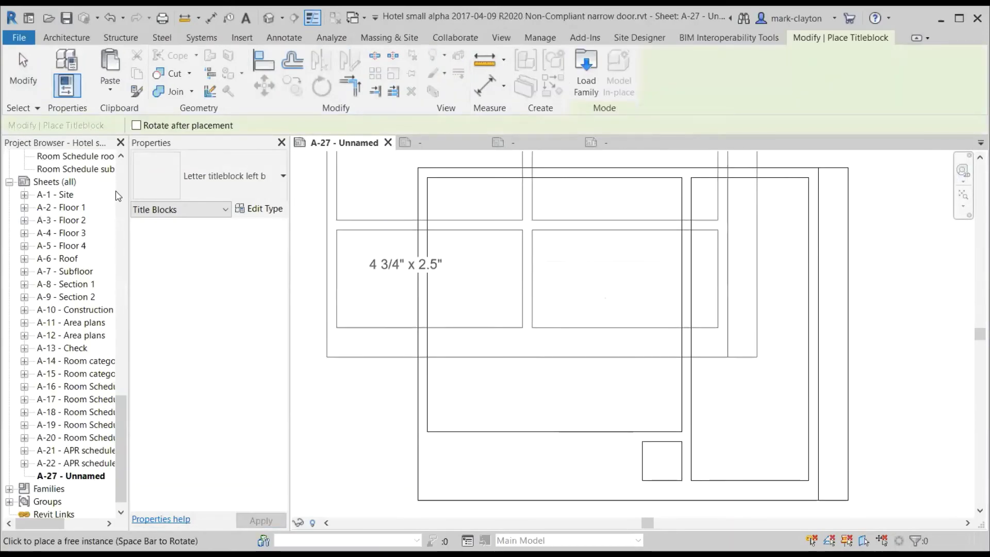
# Create new sheet A-28 using the Letter titleblock left b title block.
pyautogui.doubleClick(49, 182)
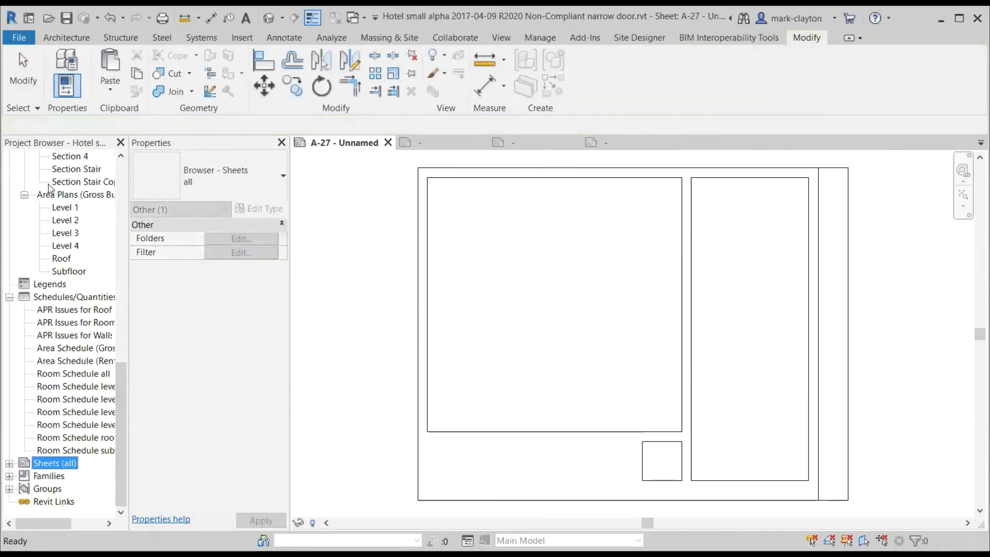
pyautogui.rightClick(65, 466)
pyautogui.click(115, 471)
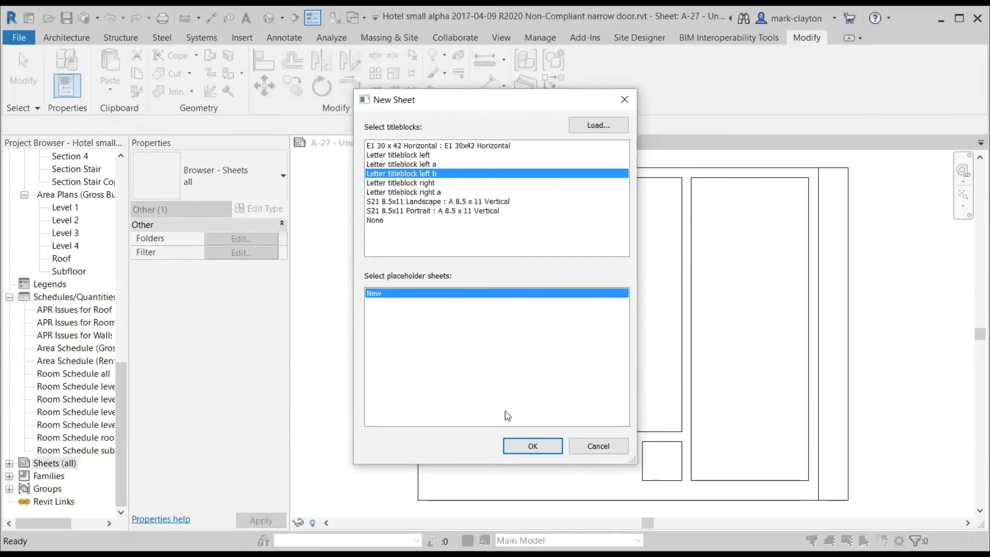
pyautogui.click(532, 446)
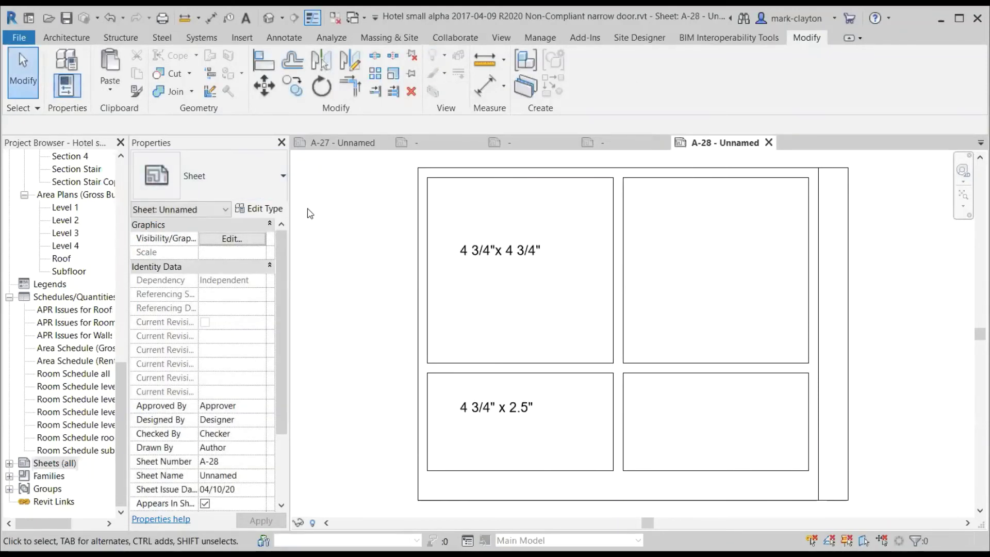
pyautogui.click(263, 209)
pyautogui.click(269, 457)
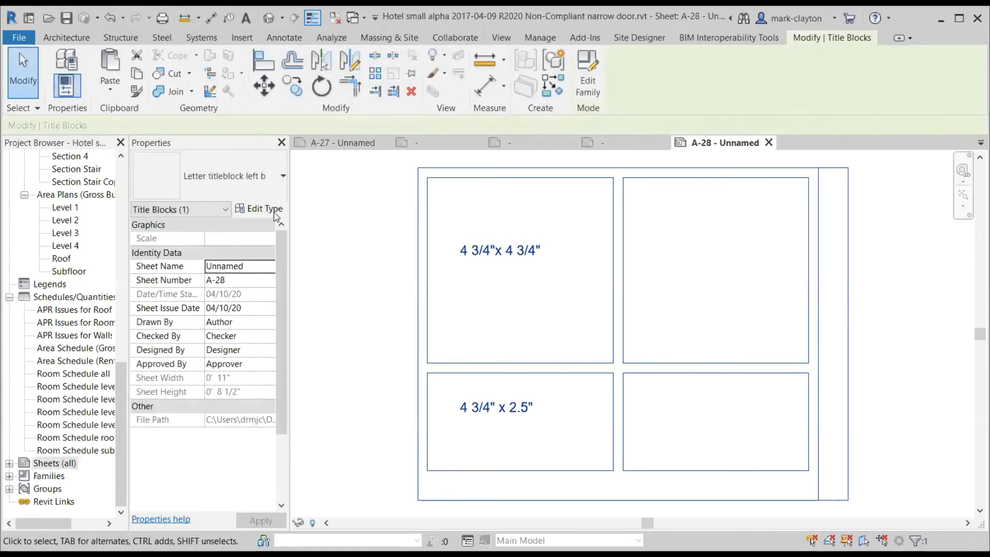
pyautogui.click(228, 189)
pyautogui.click(228, 189)
pyautogui.click(330, 457)
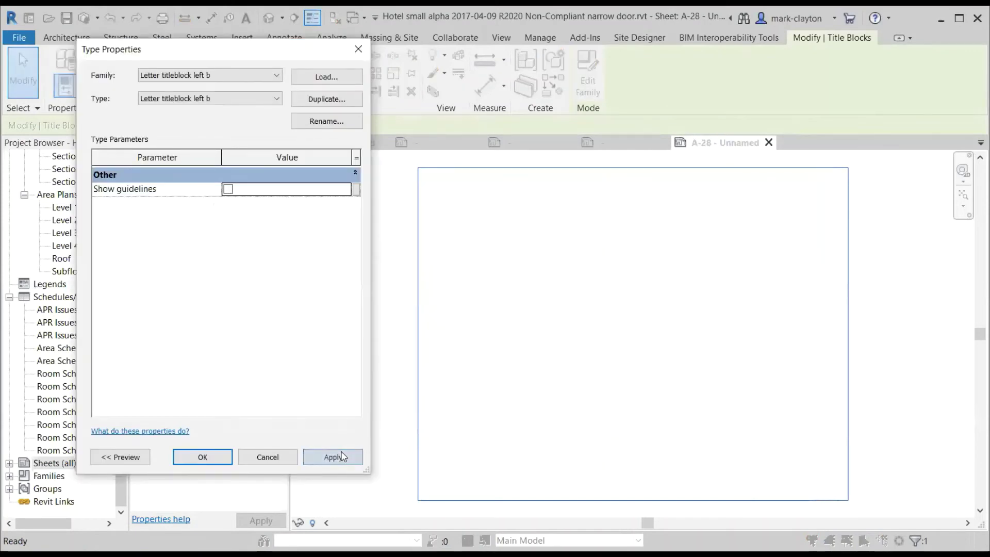
pyautogui.click(228, 188)
pyautogui.click(202, 457)
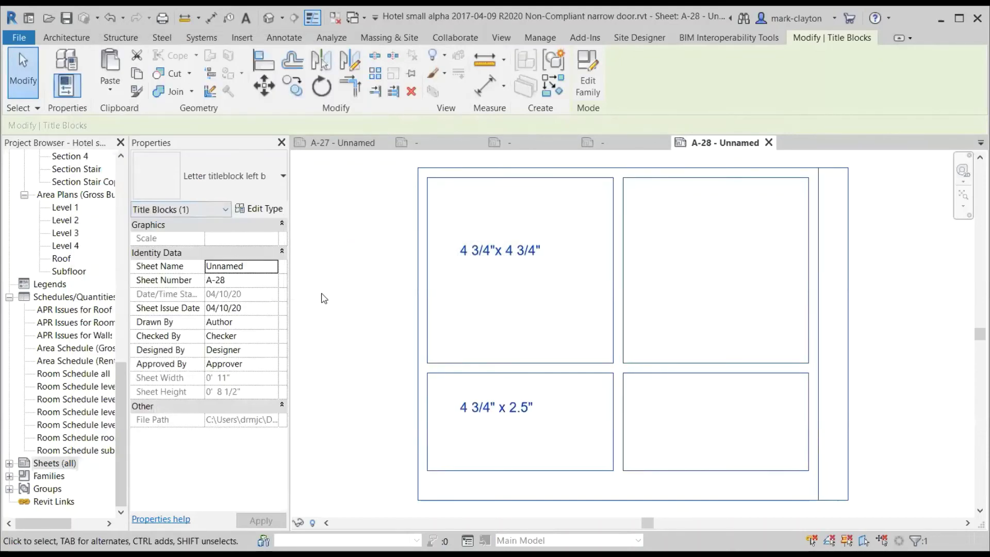
pyautogui.moveTo(116, 376); pyautogui.dragTo(114, 179)
# Resize the Level 1 Copy 1 crop region to 4 3/4" x 4 3/4" and lower its top edge slightly.
pyautogui.doubleClick(89, 197)
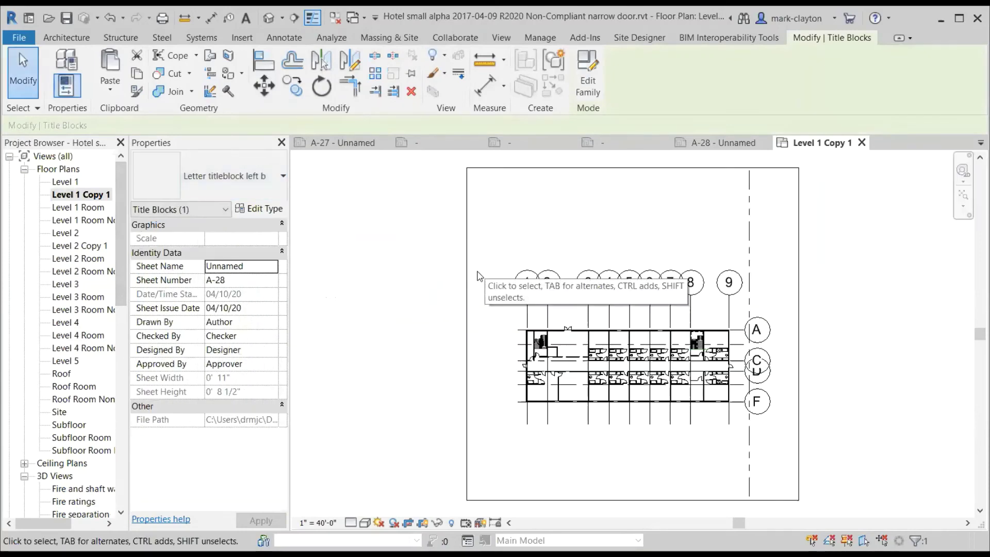
pyautogui.click(470, 279)
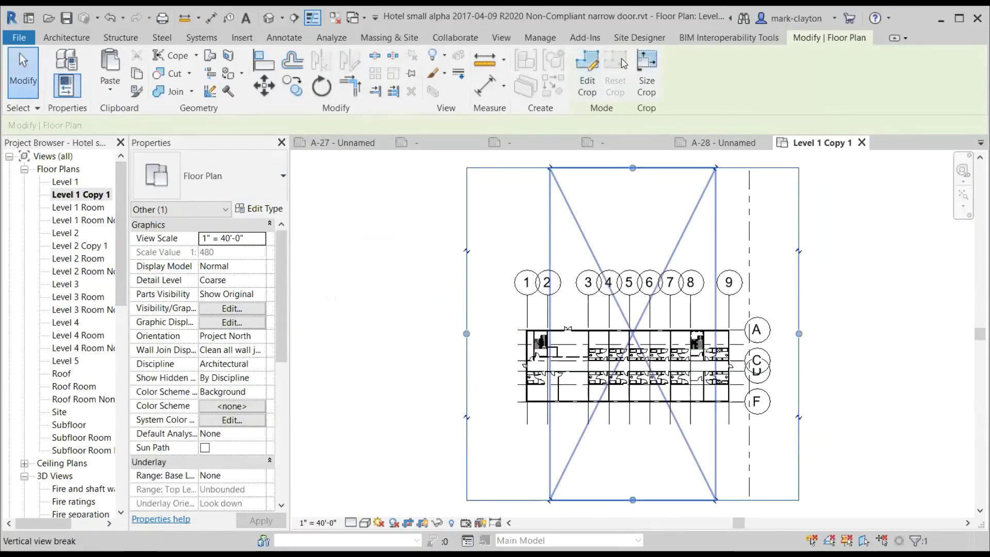
pyautogui.click(648, 71)
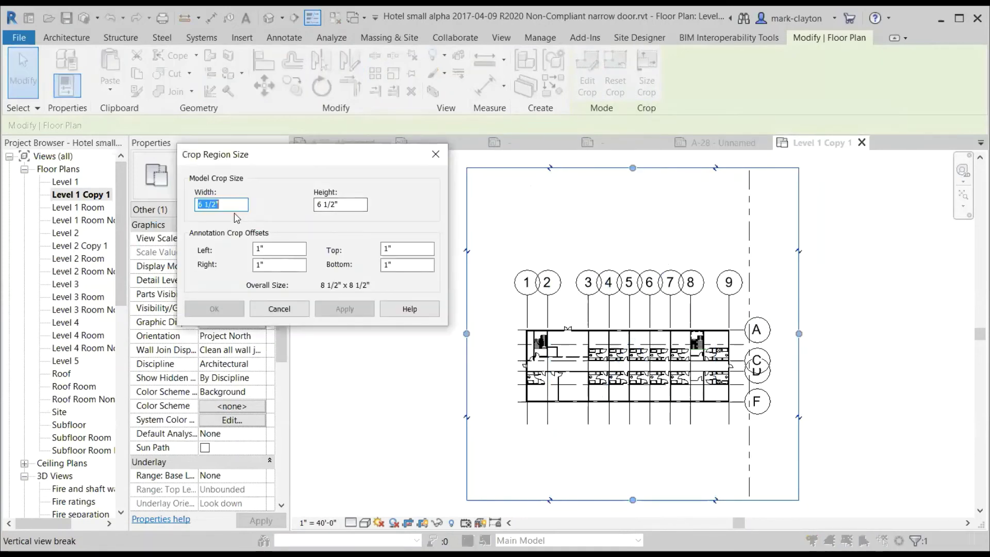
pyautogui.write('4.')
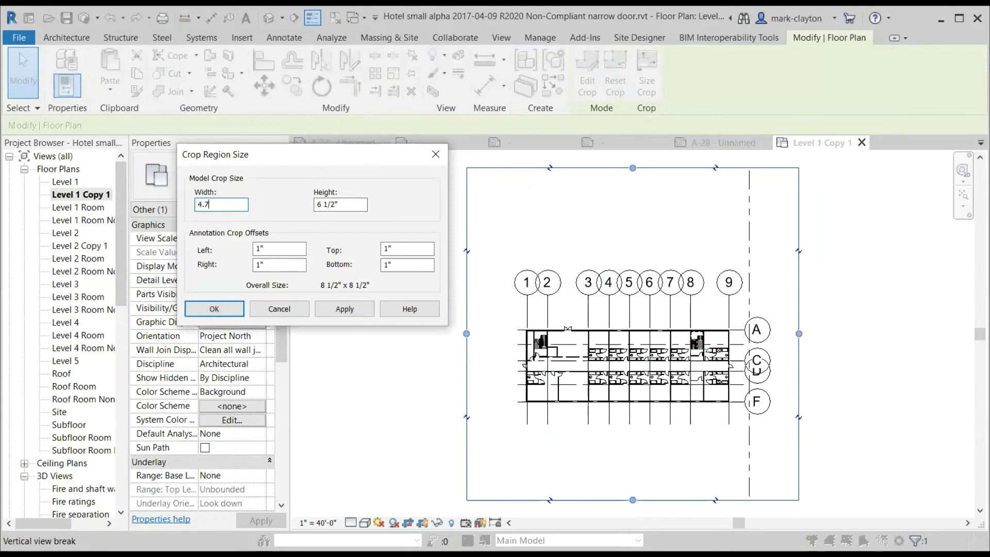
pyautogui.write('75"')
pyautogui.press('Tab')
pyautogui.write('4.75')
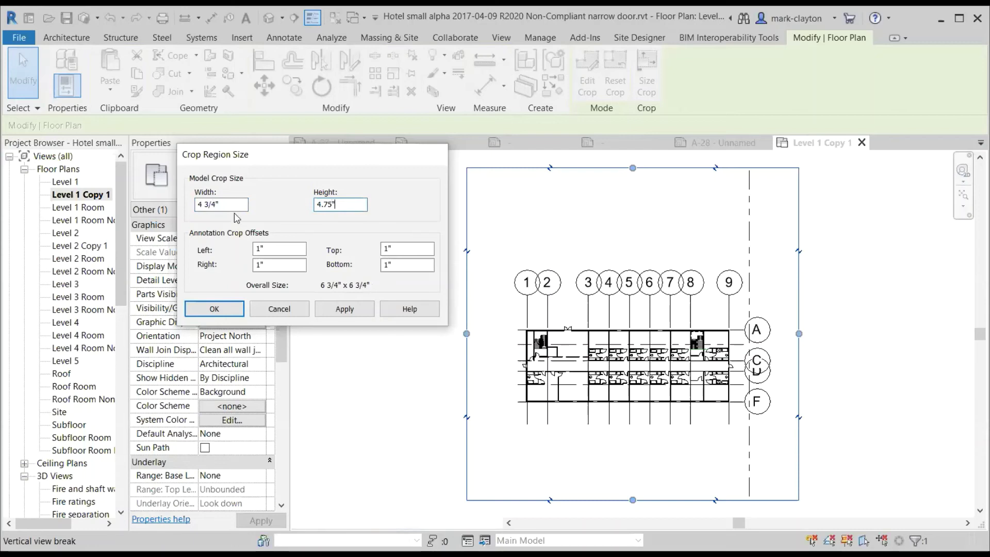
pyautogui.press('Return')
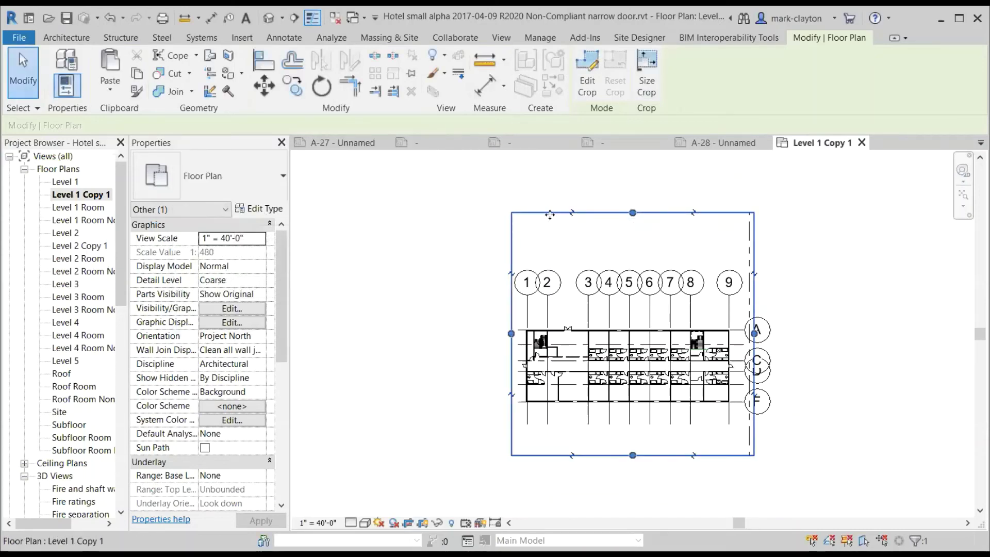
pyautogui.moveTo(562, 216)
pyautogui.mouseDown()
pyautogui.moveTo(573, 222)
pyautogui.moveTo(564, 227)
pyautogui.mouseUp()
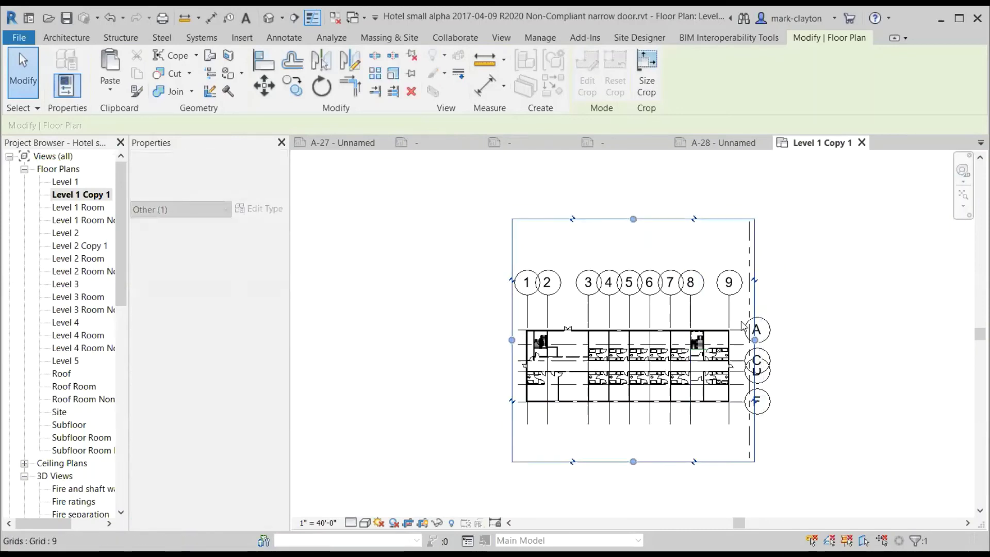
pyautogui.click(842, 360)
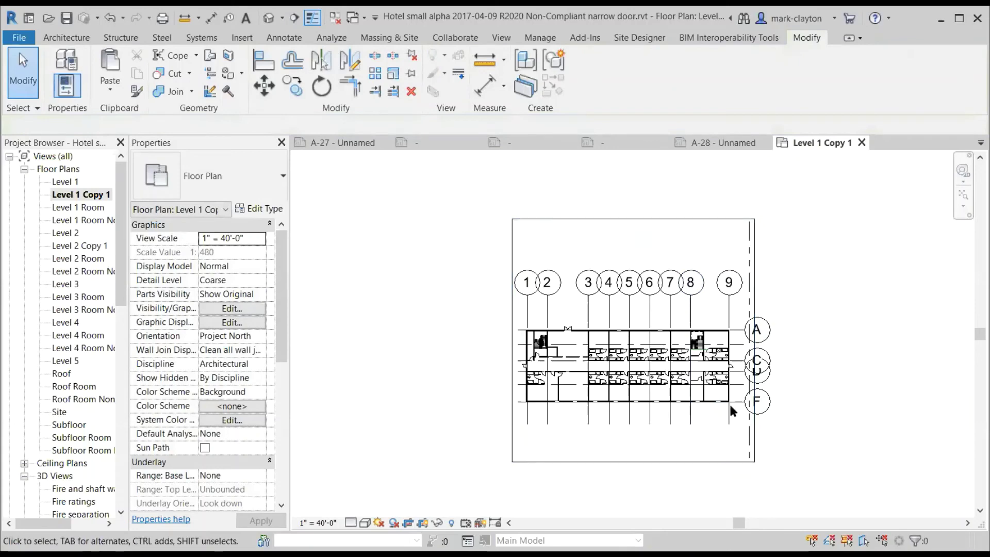
# Turn off Grids in the Level 1 Copy 1 plan's Visibility/Graphics settings.
pyautogui.click(608, 224)
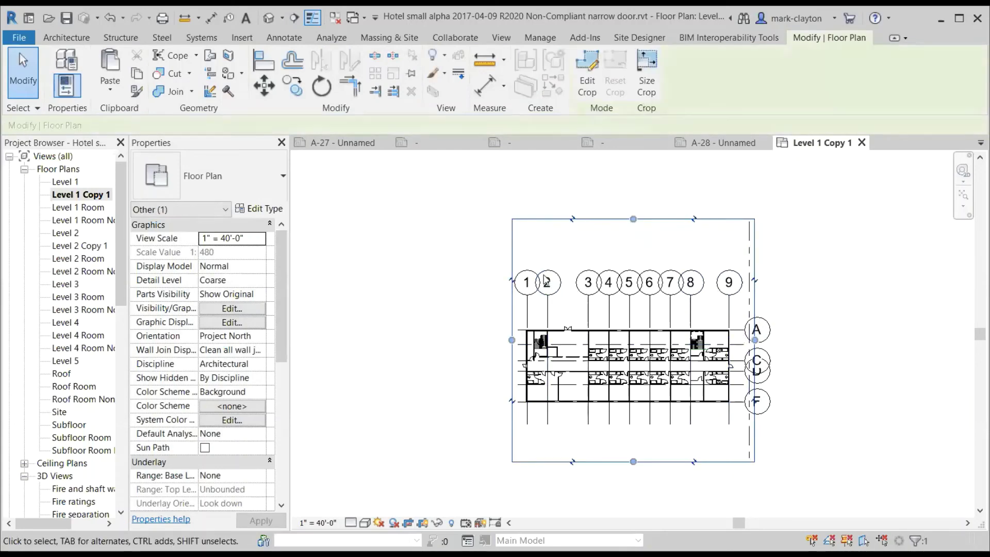
pyautogui.press('v')
pyautogui.press('v')
pyautogui.scroll(-4, 459, 290)
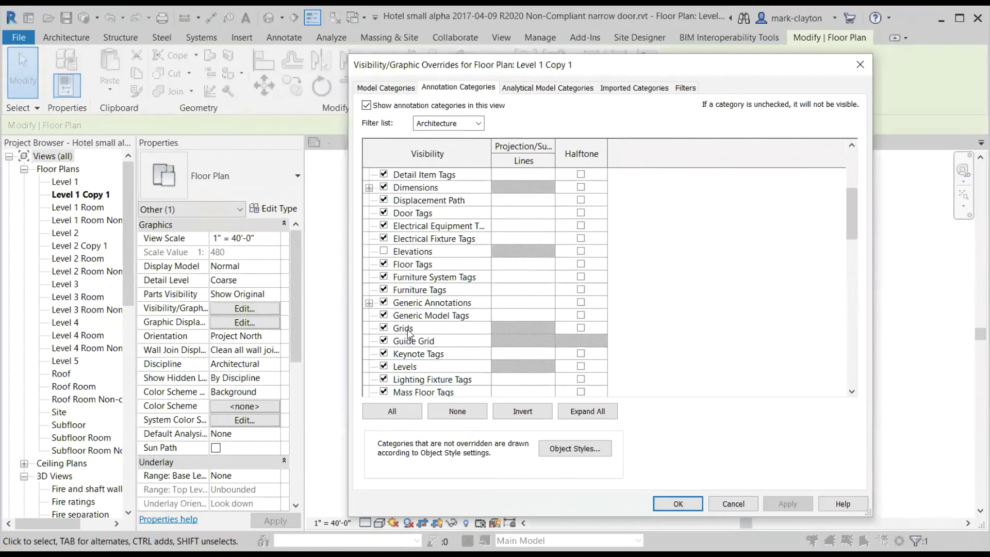
pyautogui.click(383, 328)
pyautogui.click(675, 503)
pyautogui.click(827, 341)
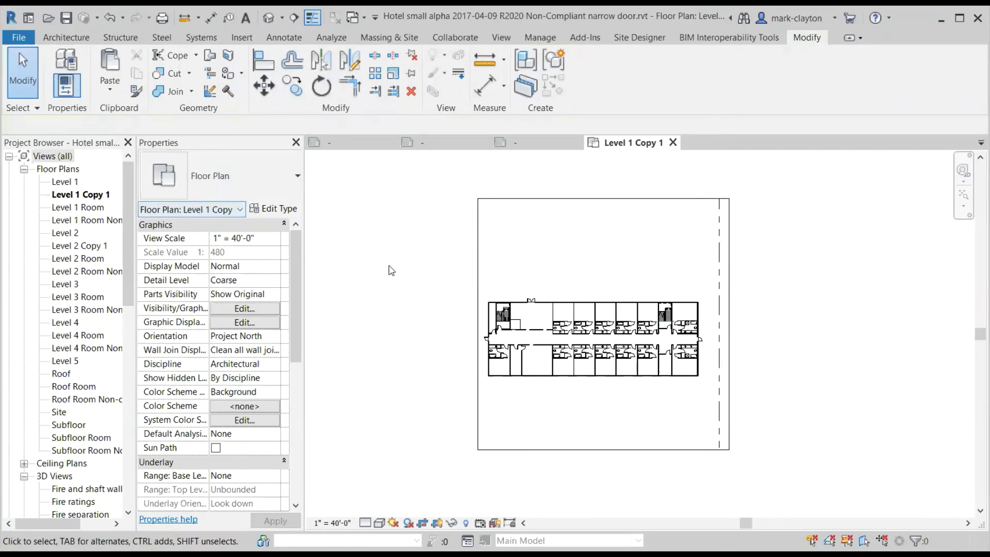
# Expand Sheets (all) in the Project Browser to list sheets A-1 through A-28.
pyautogui.scroll(-5, 299, 290)
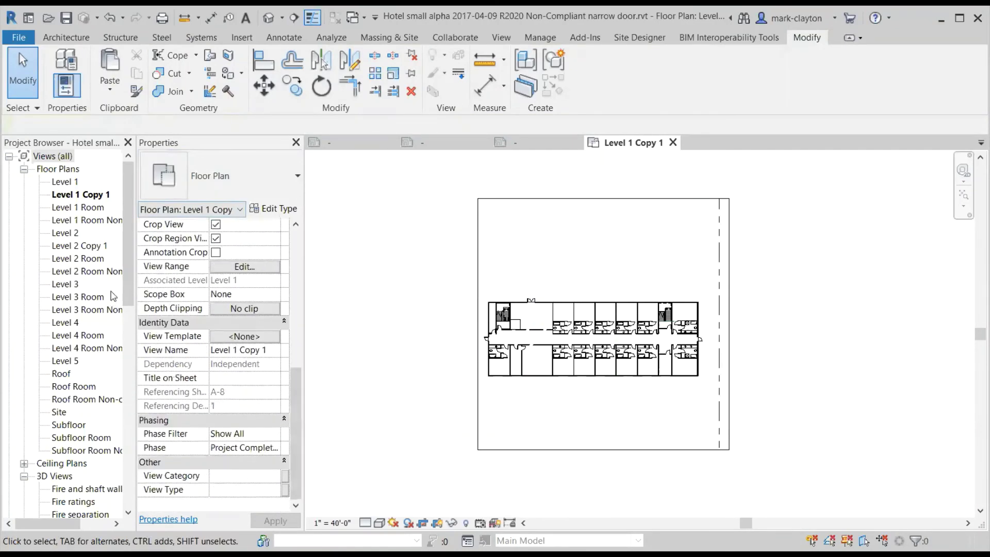
pyautogui.moveTo(126, 274); pyautogui.dragTo(125, 462)
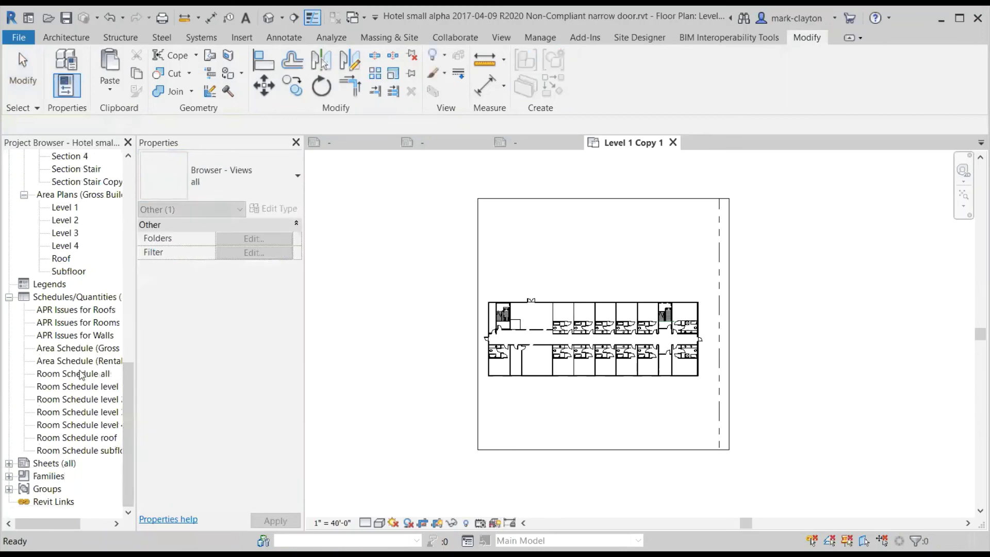
pyautogui.click(9, 463)
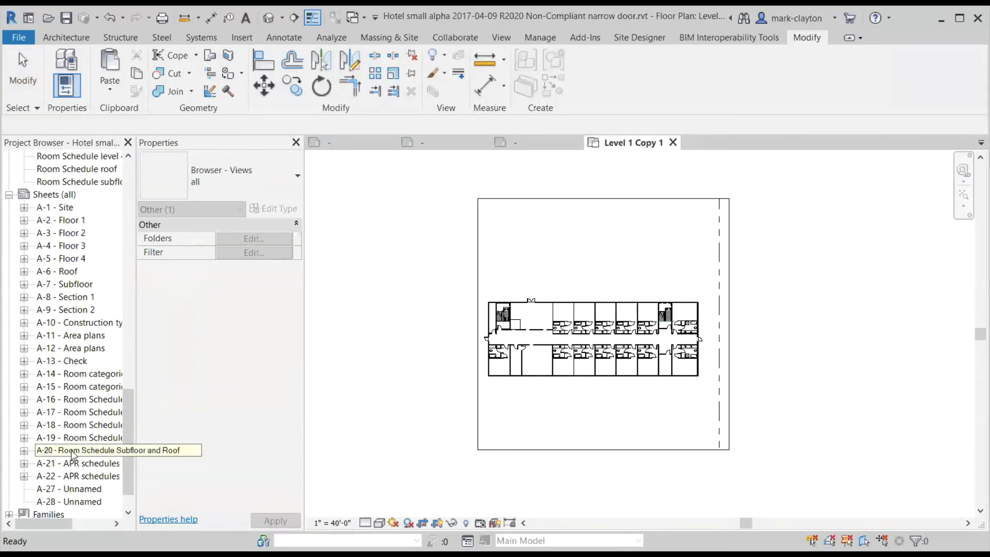
# Open sheet A-28 and drop the Level 1 Copy 1 plan into its top-left box.
pyautogui.doubleClick(89, 489)
pyautogui.doubleClick(82, 501)
pyautogui.moveTo(122, 462); pyautogui.dragTo(100, 208)
pyautogui.click(86, 195)
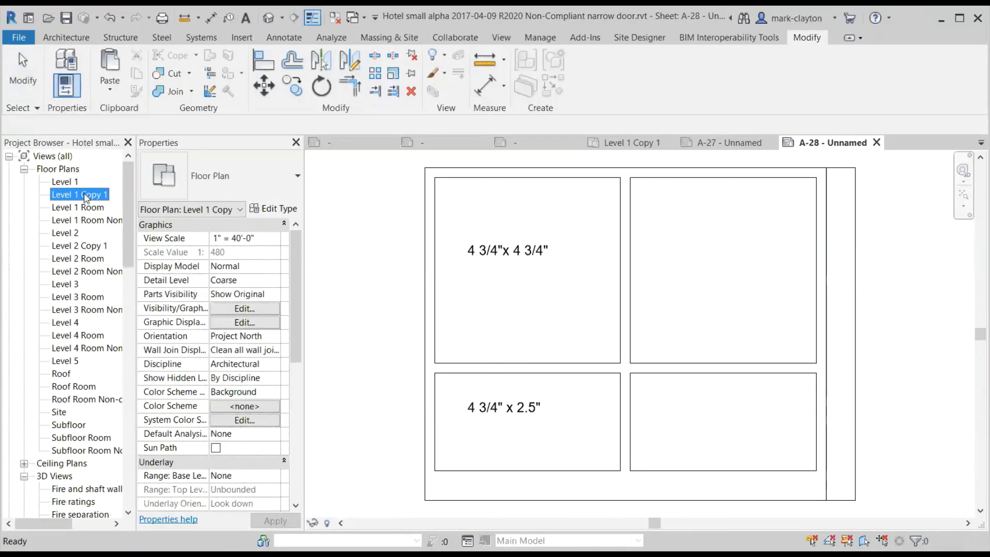
pyautogui.moveTo(86, 198); pyautogui.dragTo(521, 242)
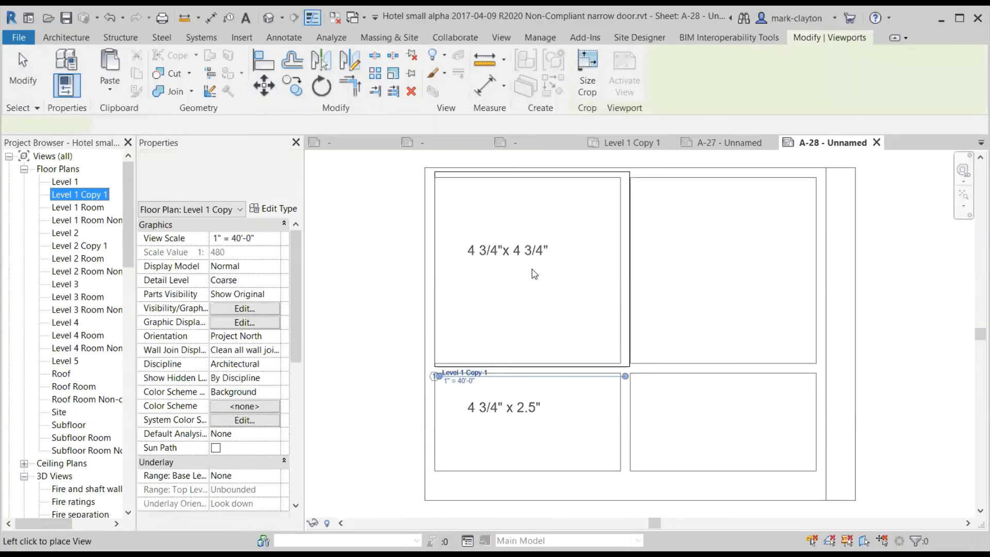
pyautogui.click(509, 263)
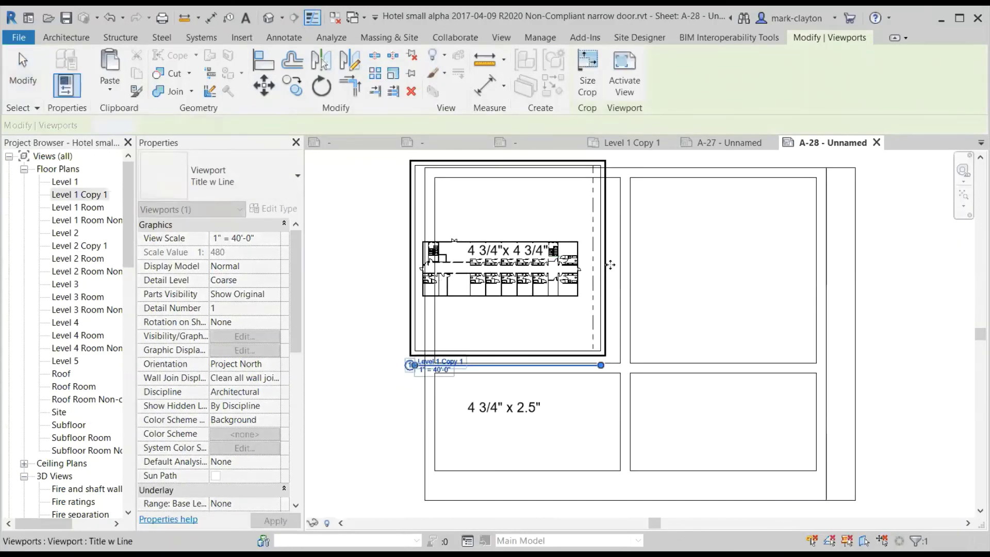
# Bring the placed viewport into view and select the Level 1 Copy 1 viewport.
pyautogui.scroll(2, 546, 326)
pyautogui.moveTo(546, 323); pyautogui.dragTo(605, 486, button='middle')
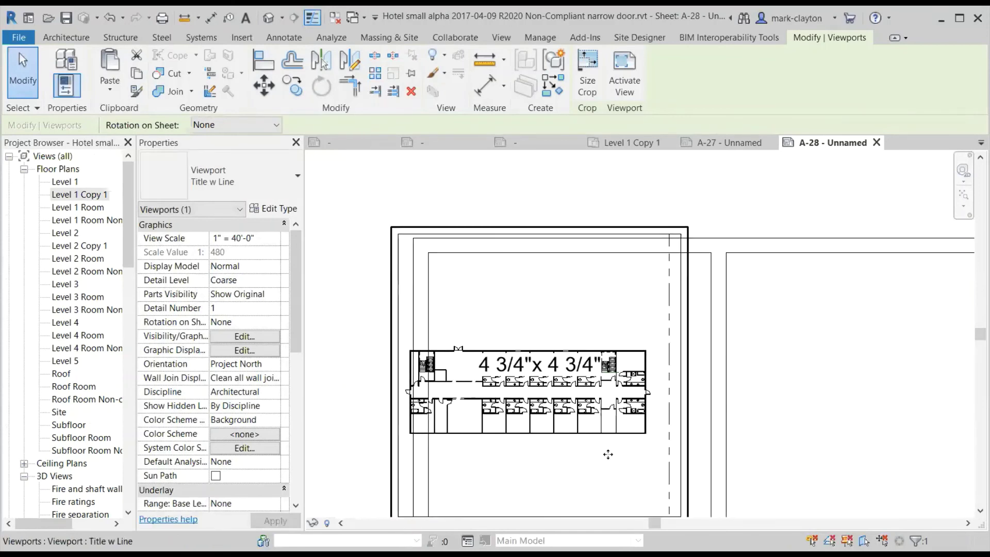
pyautogui.click(356, 226)
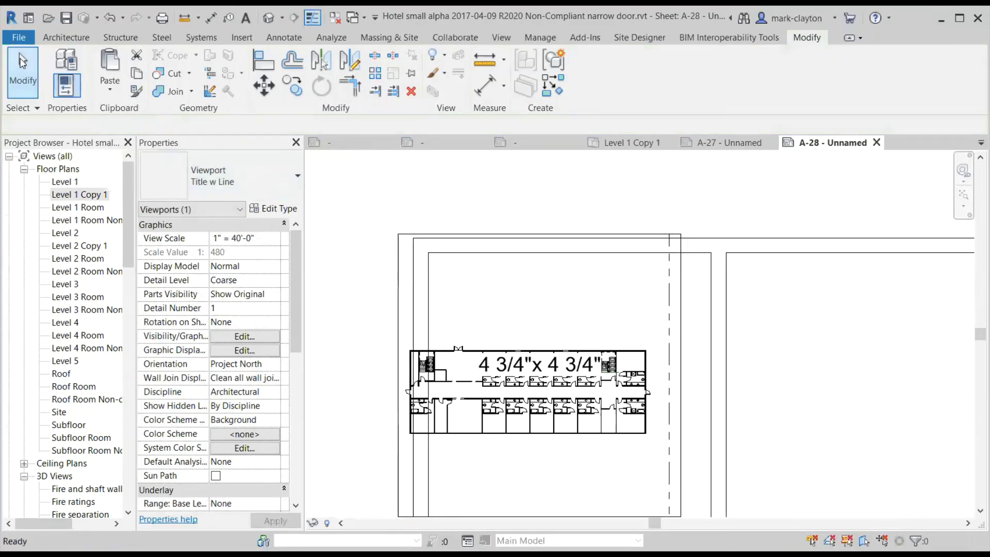
pyautogui.click(399, 274)
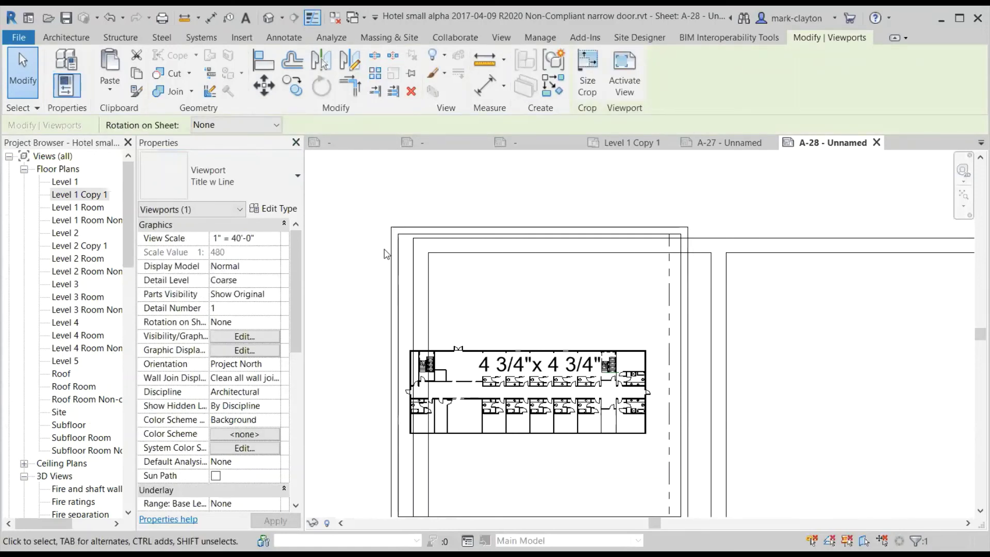
# Move the viewport so its top-left corner snaps onto the top-left box corner.
pyautogui.click(264, 85)
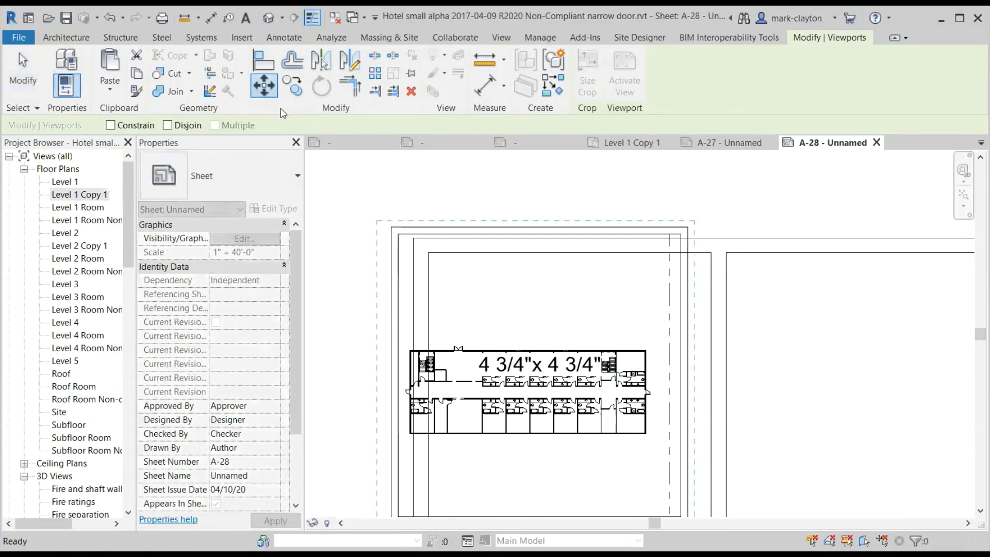
pyautogui.click(398, 234)
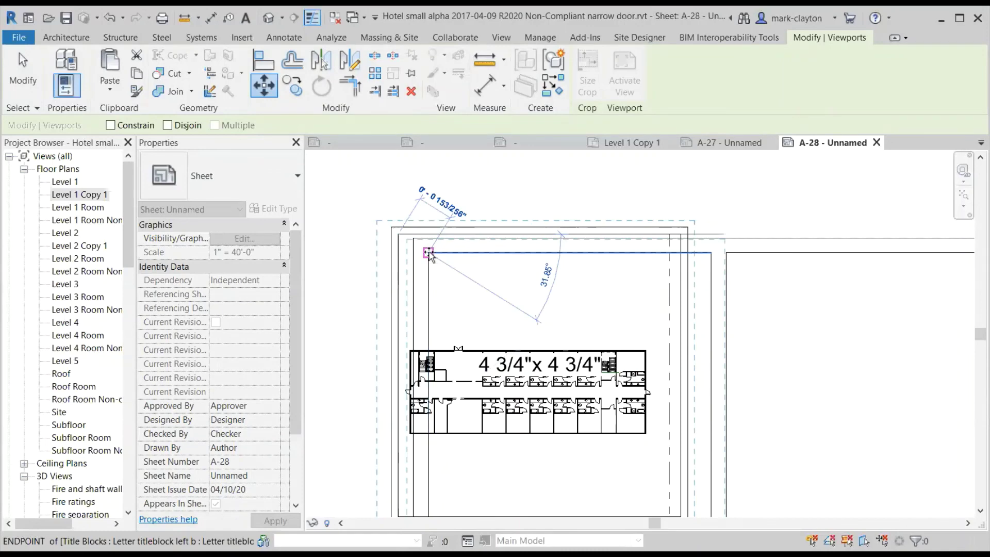
pyautogui.click(429, 252)
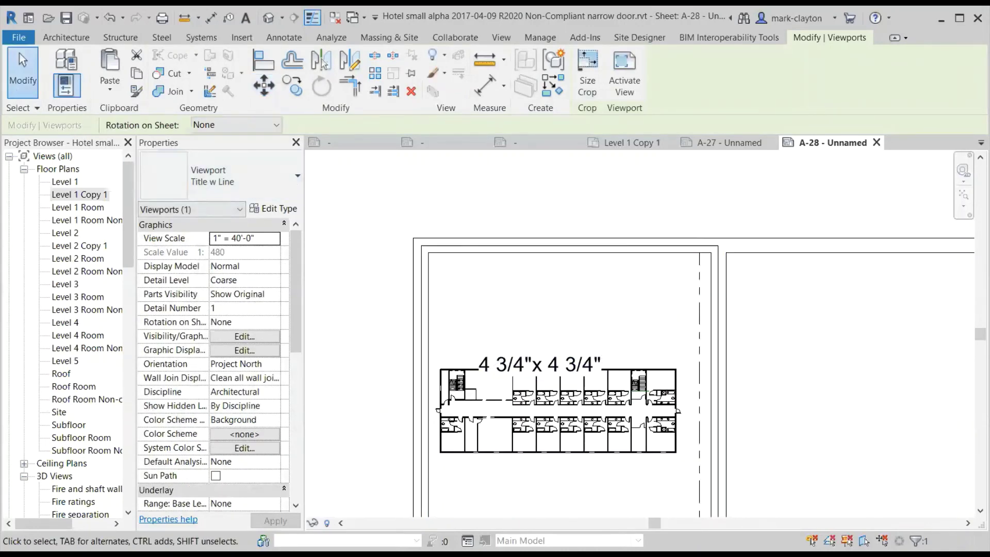
pyautogui.click(22, 72)
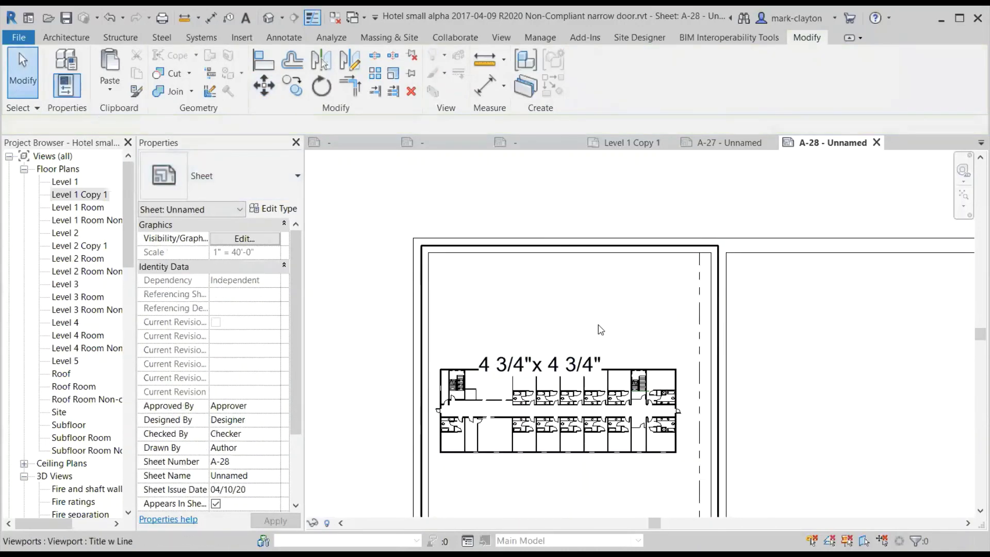
pyautogui.scroll(-2, 600, 346)
pyautogui.moveTo(600, 346); pyautogui.dragTo(570, 229, button='middle')
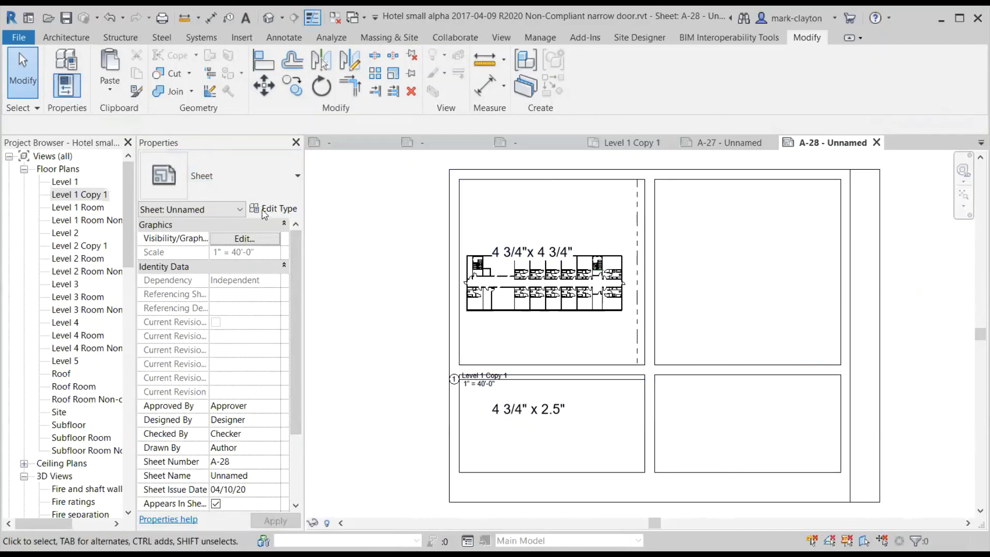
# Uncheck Show guidelines in the Letter titleblock left b type properties.
pyautogui.click(269, 211)
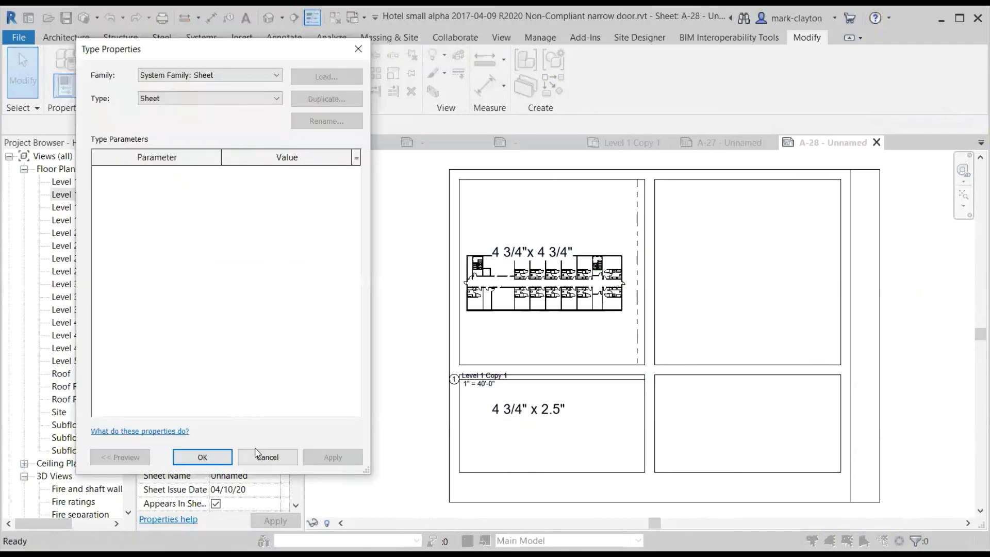
pyautogui.click(264, 457)
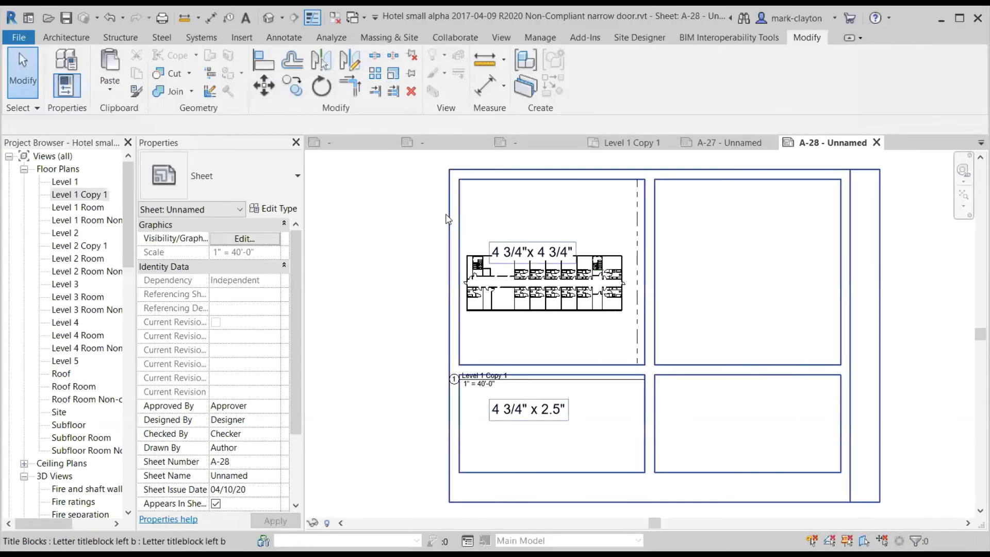
pyautogui.click(447, 219)
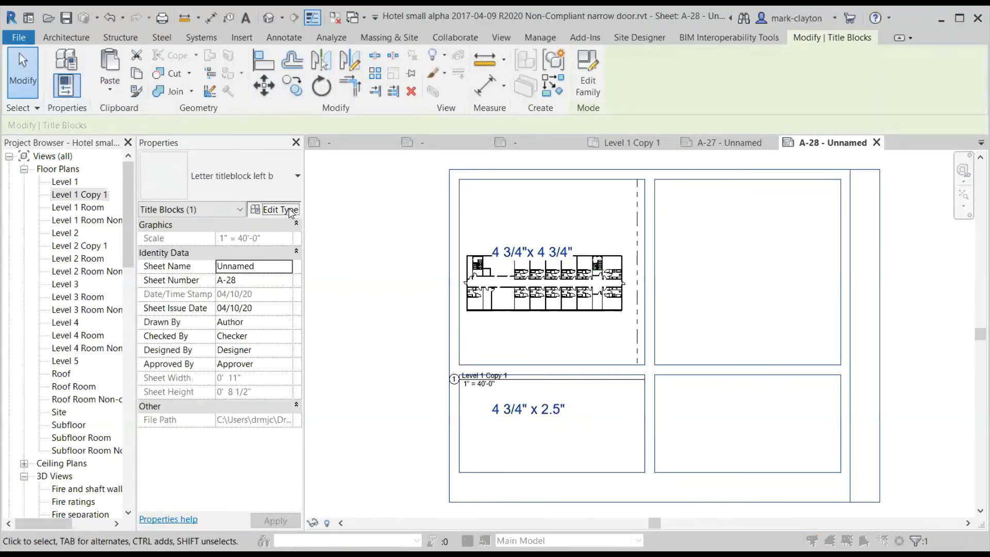
pyautogui.click(279, 210)
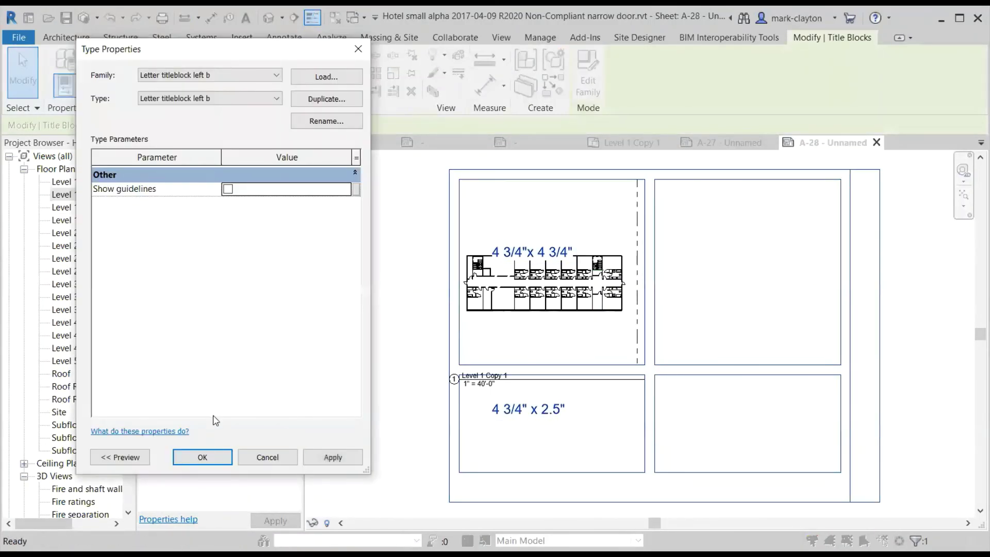
pyautogui.click(202, 456)
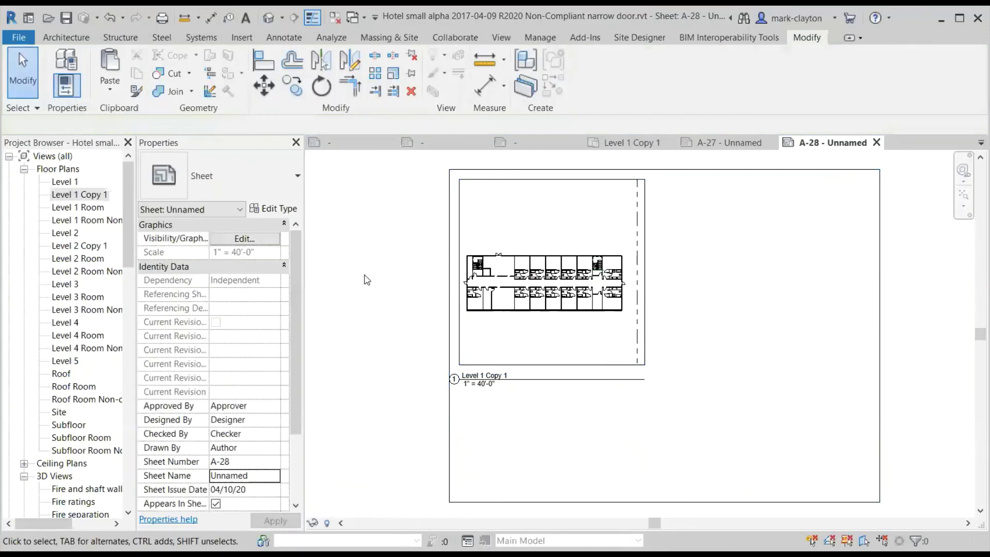